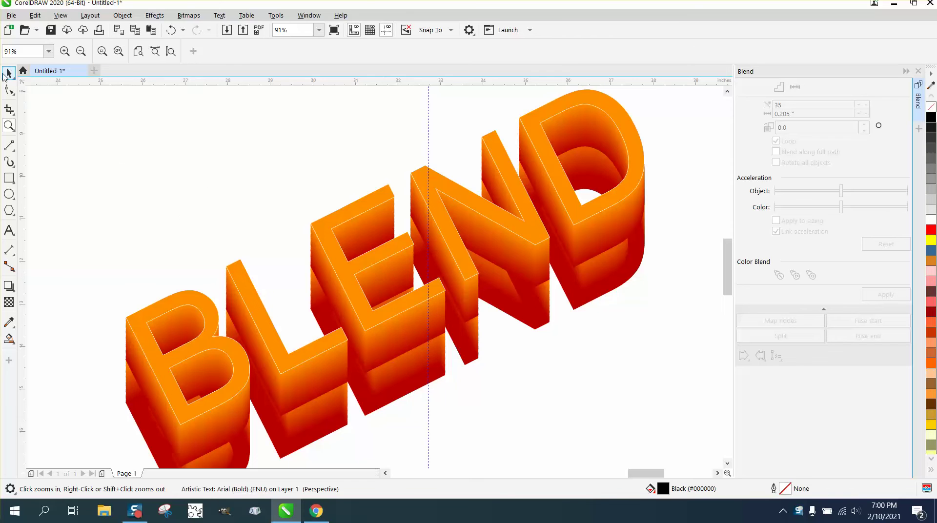
- Set the white outline of the orange-red blended text's front face to a width of 2.0 pt
left_click(327, 218)
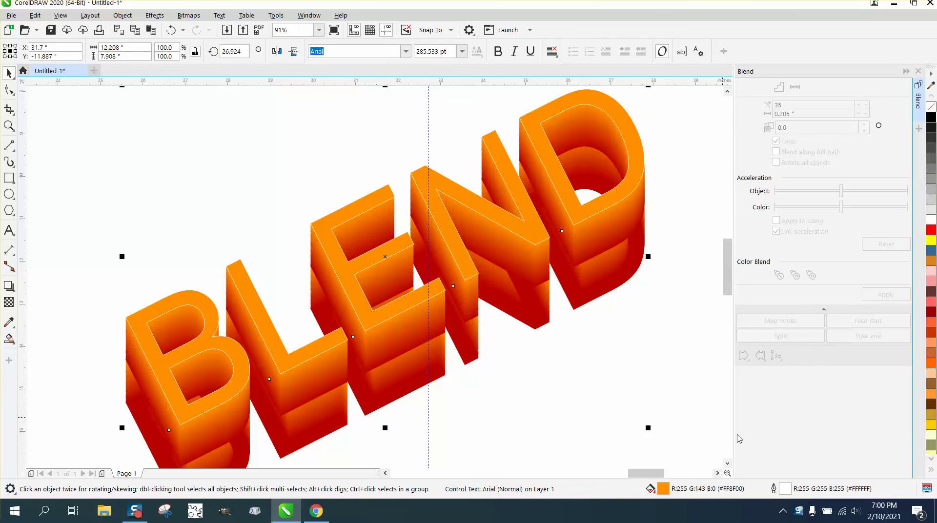
double_click(790, 488)
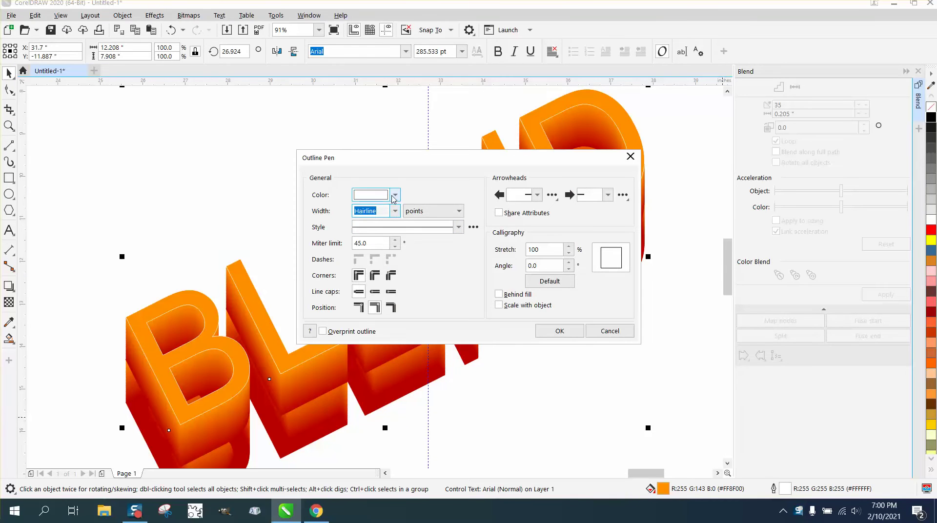
left_click(395, 211)
left_click(368, 274)
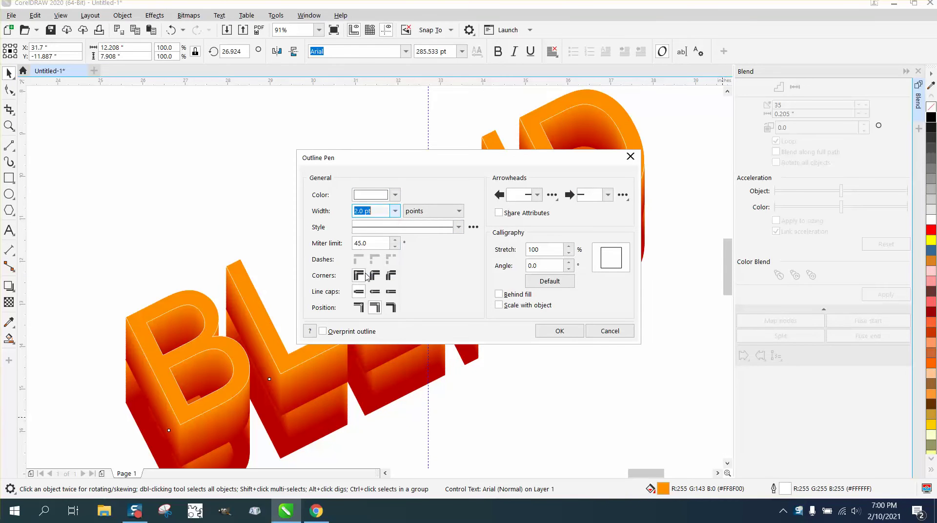
left_click(551, 334)
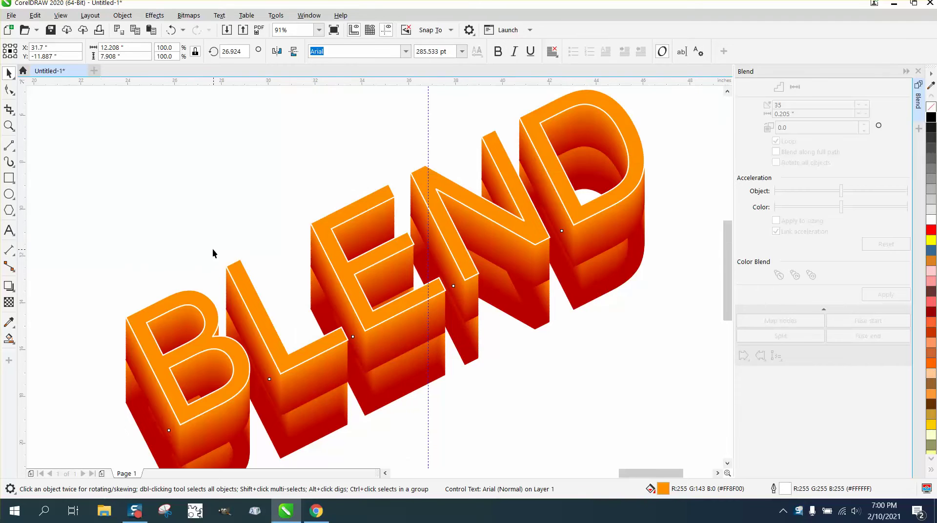
- Fill the black BLEND text outside the page with bright green (#00FF00)
scroll(212, 250, "down", 2)
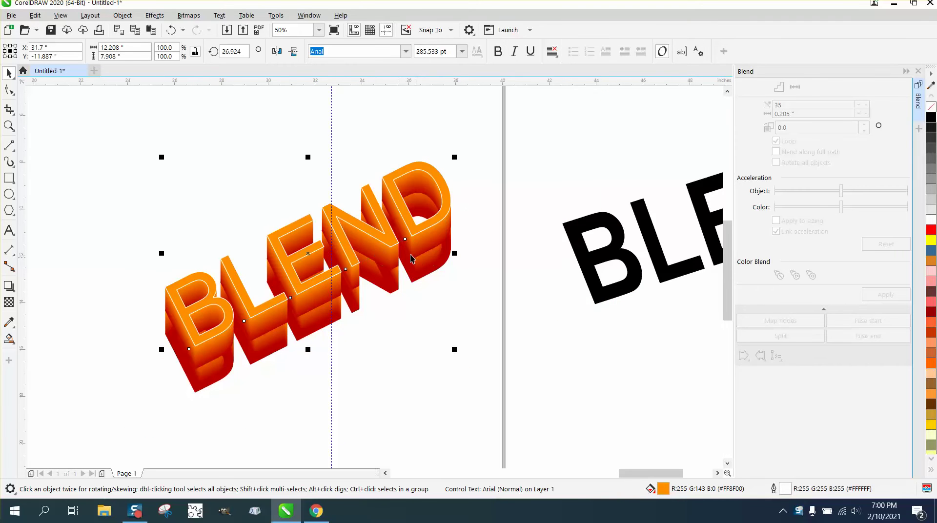
scroll(380, 250, "down", 1)
left_click(530, 257)
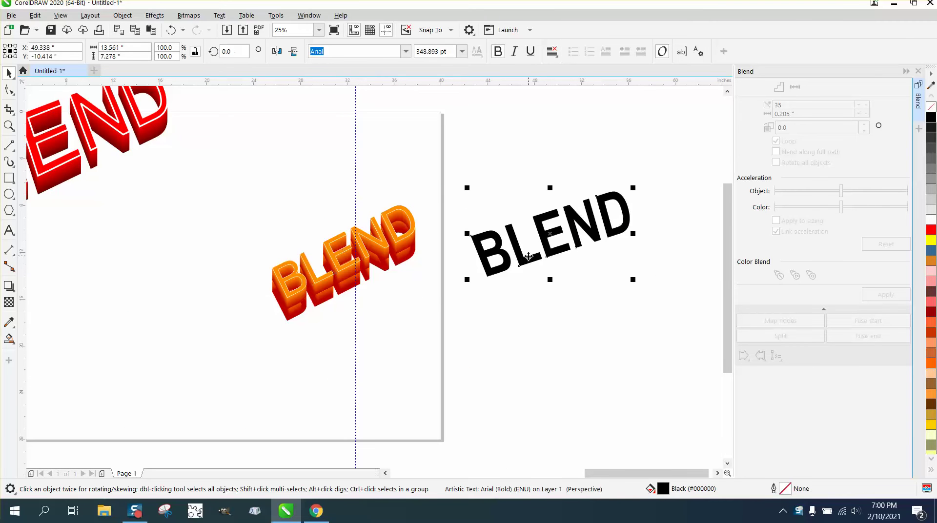
left_click(932, 459)
scroll(932, 460, "down", 10)
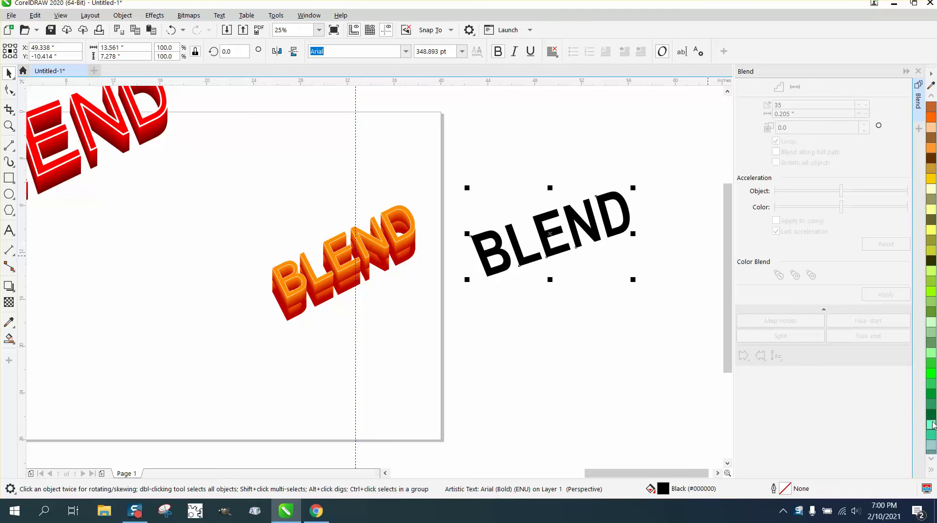
left_click(932, 374)
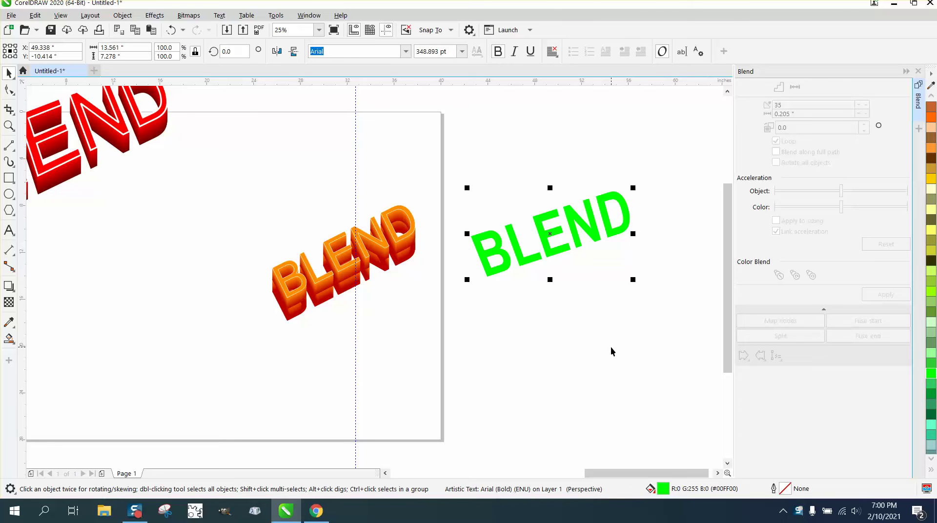
- Set the document's nudge distance to 1.0 inch
left_click(469, 147)
left_click_drag(384, 51, 333, 51)
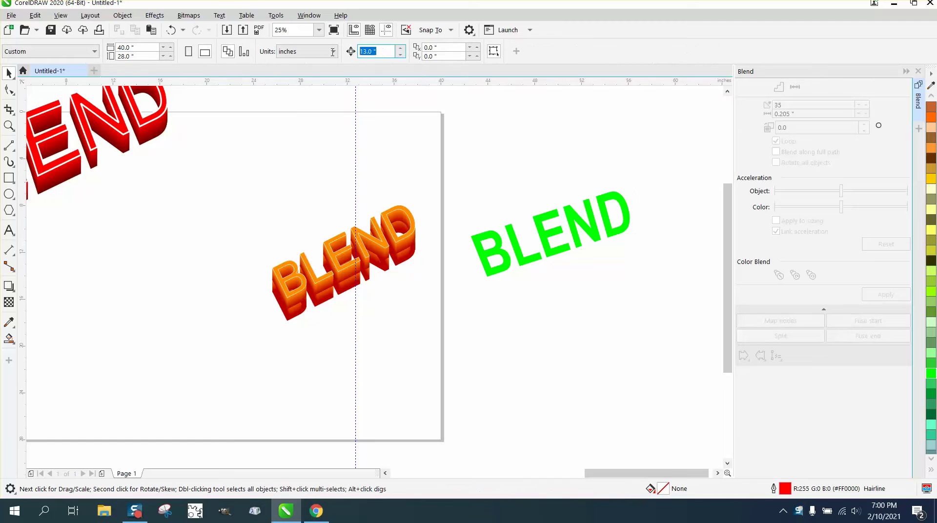
left_click(620, 196)
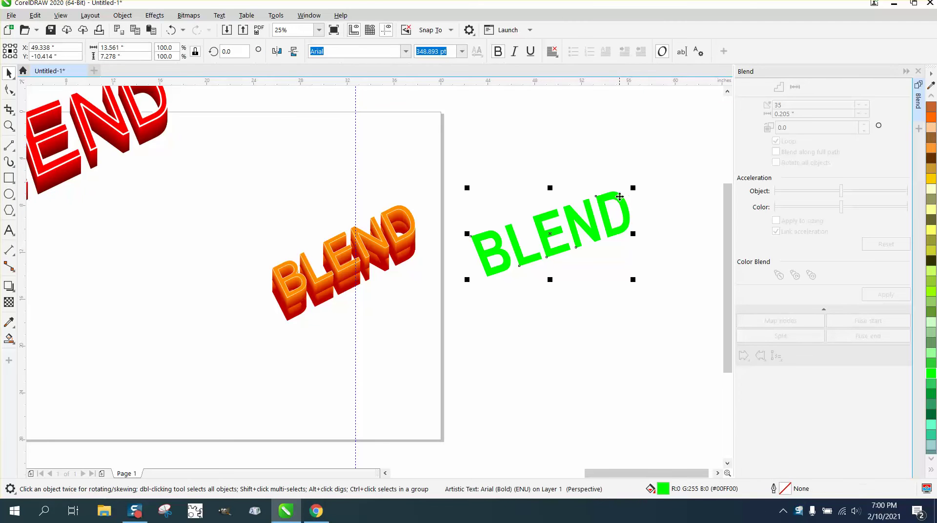
key("ctrl+d")
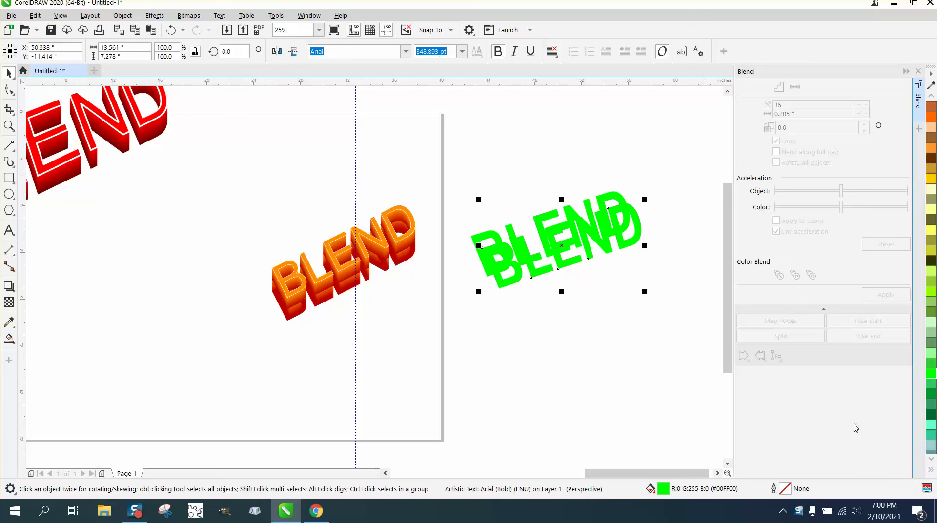
key("Delete")
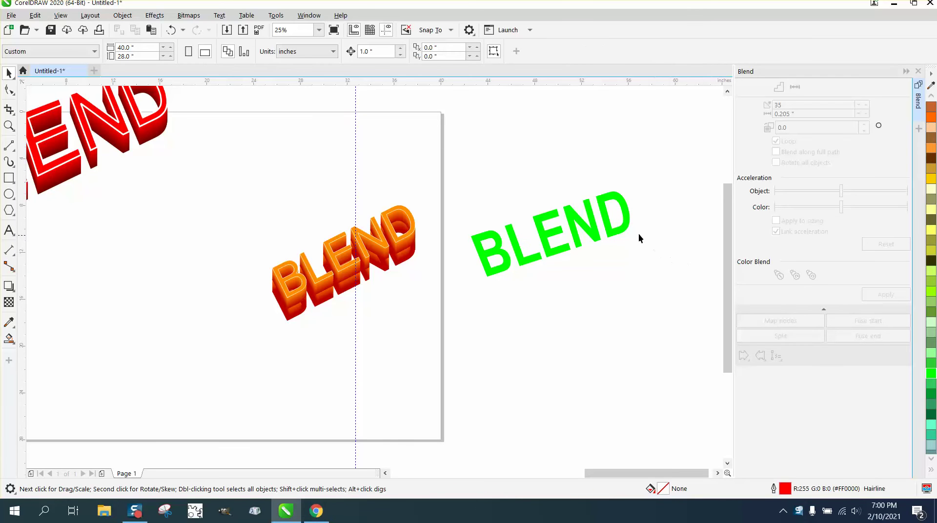
- Duplicate the green BLEND text twice, placing each copy 1 inch directly below the previous one
left_click(628, 223)
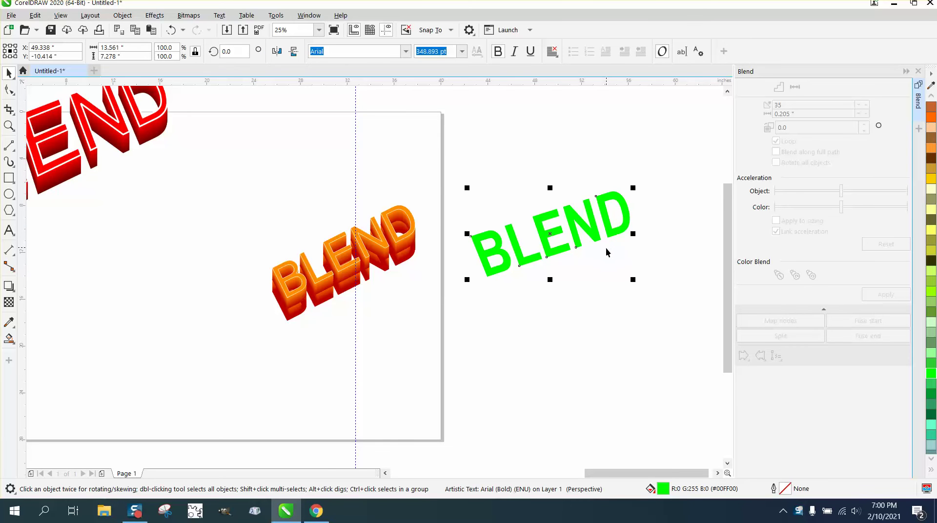
key("ctrl+d")
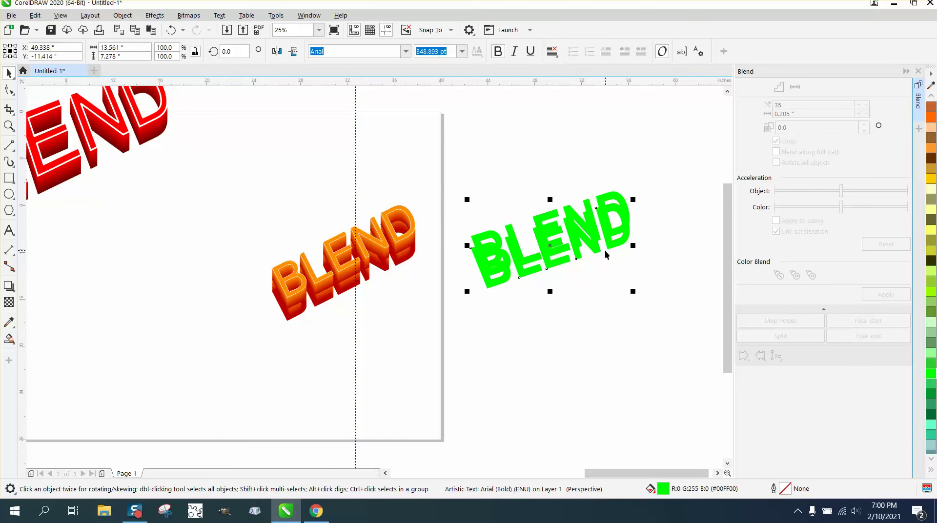
key("ctrl+d")
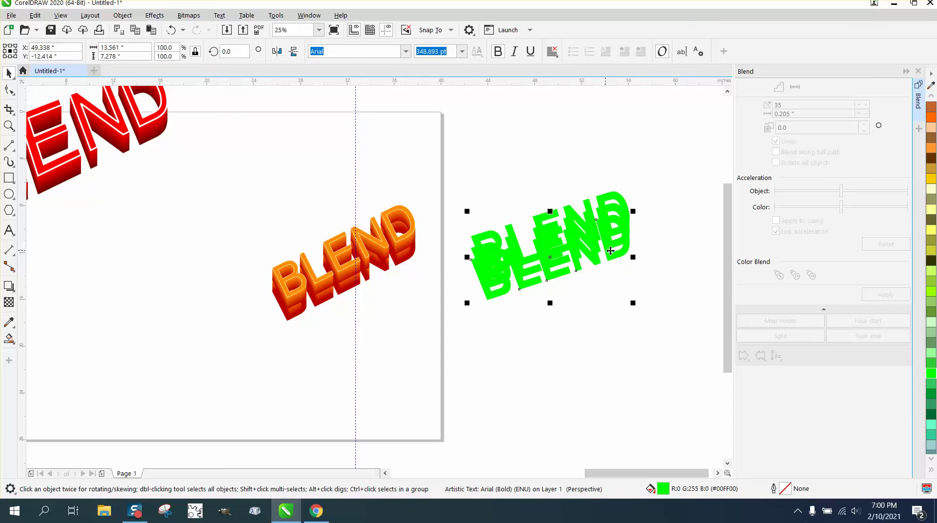
- Set the document's nudge distance to 13 inches
left_click(666, 240)
left_click_drag(642, 475, 737, 475)
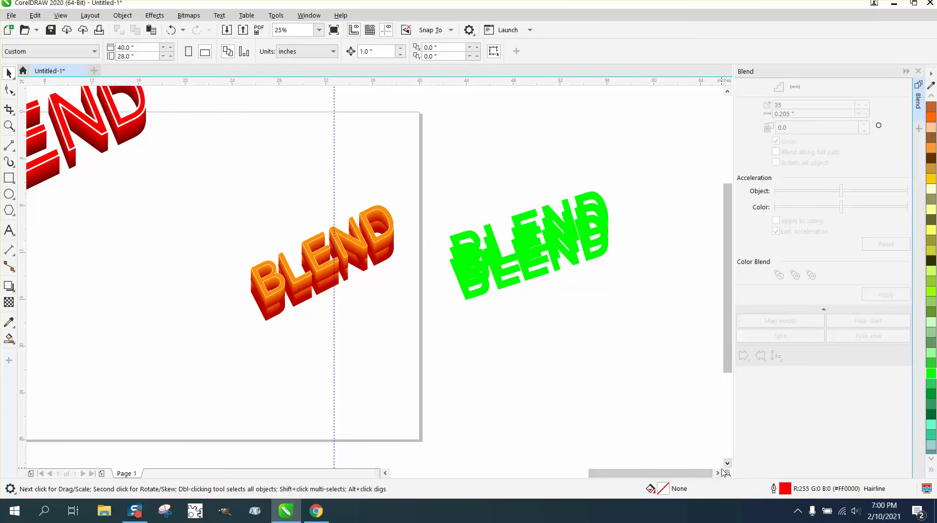
left_click(717, 473)
left_click(9, 125)
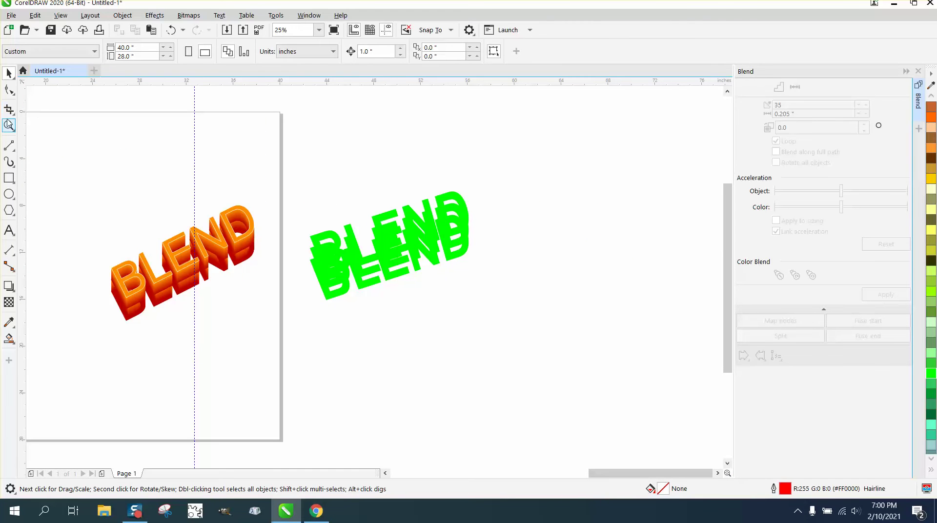
left_click(338, 244)
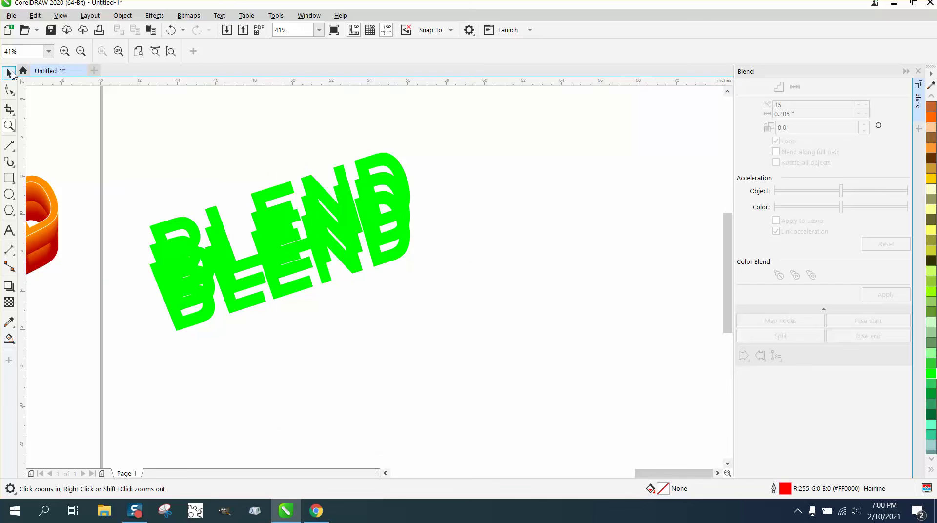
left_click(9, 73)
left_click(376, 52)
type("13")
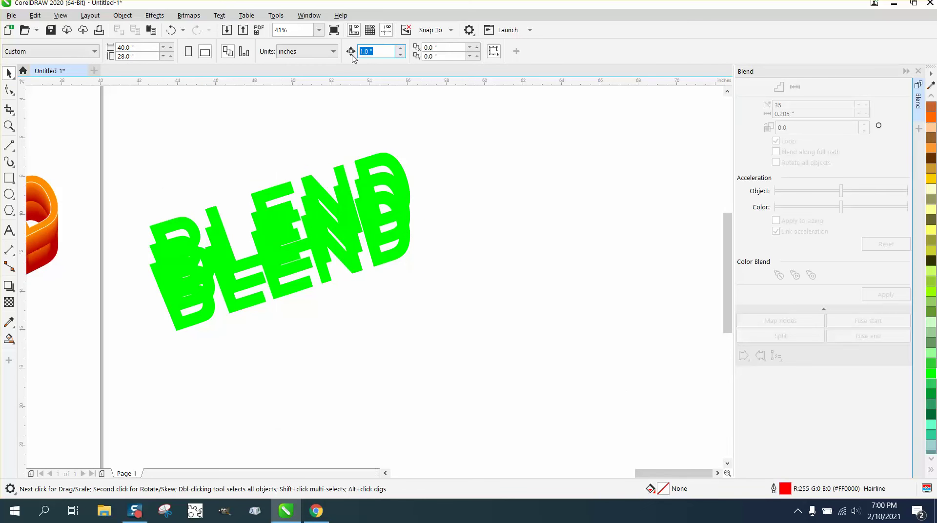
key("Return")
- Move the middle and the lowest green BLEND texts 13 inches to the right
left_click(395, 186)
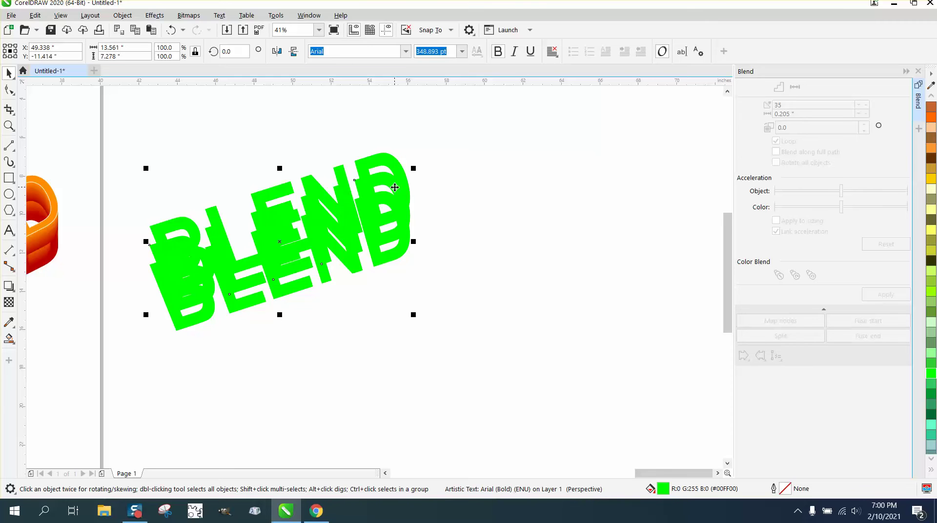
key("Right")
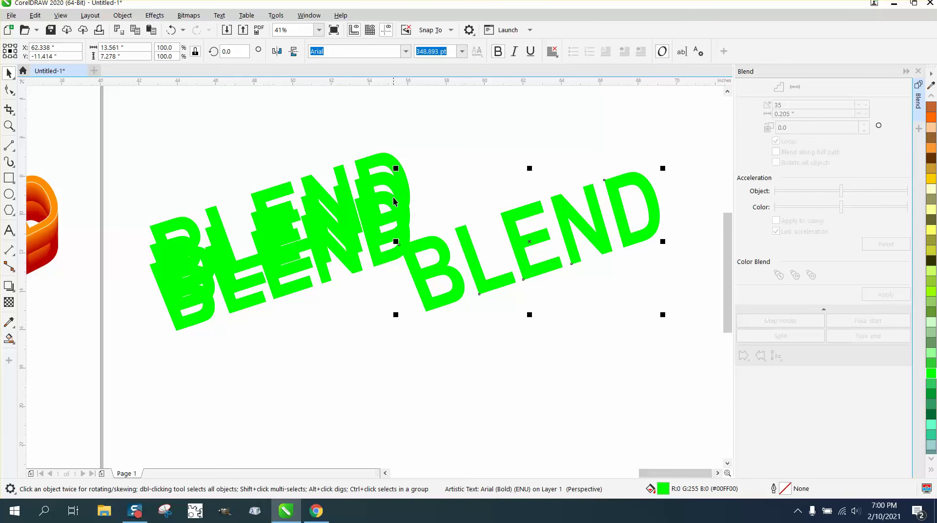
left_click(393, 202)
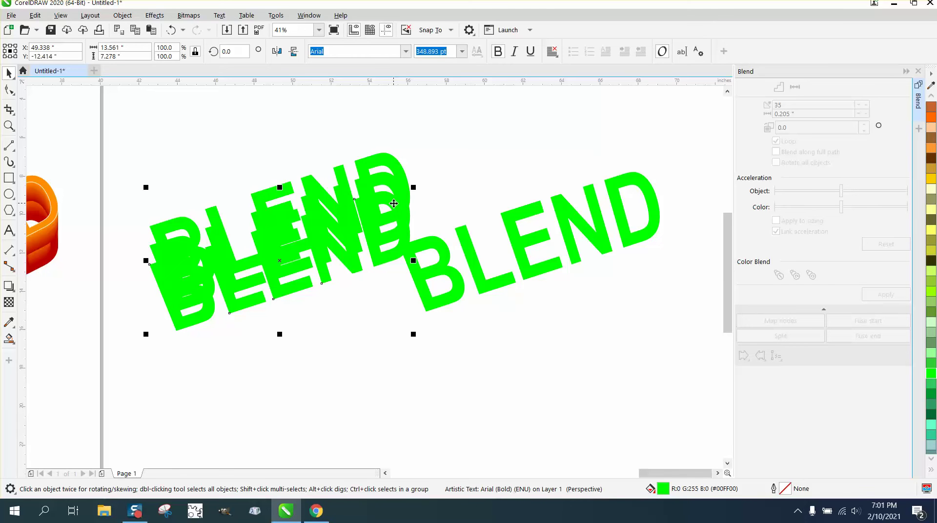
key("Right")
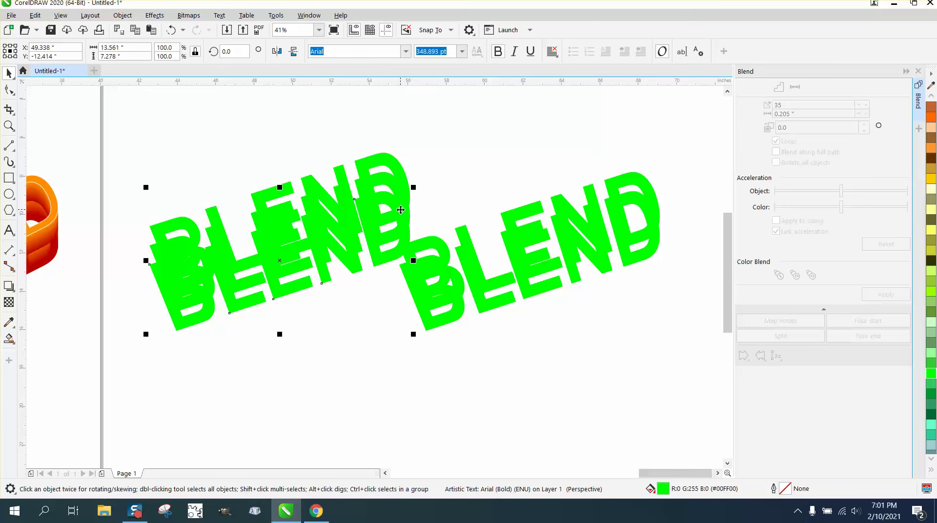
key("Delete")
left_click(471, 253)
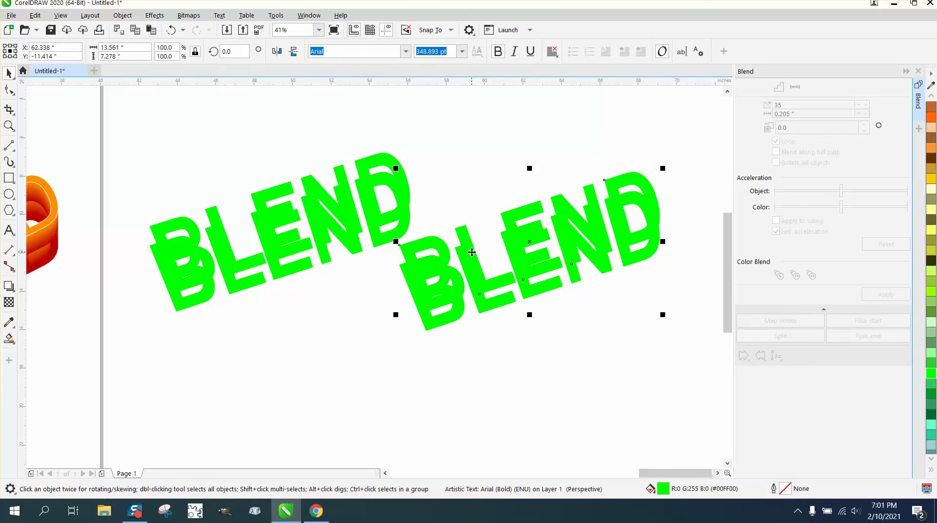
key("Delete")
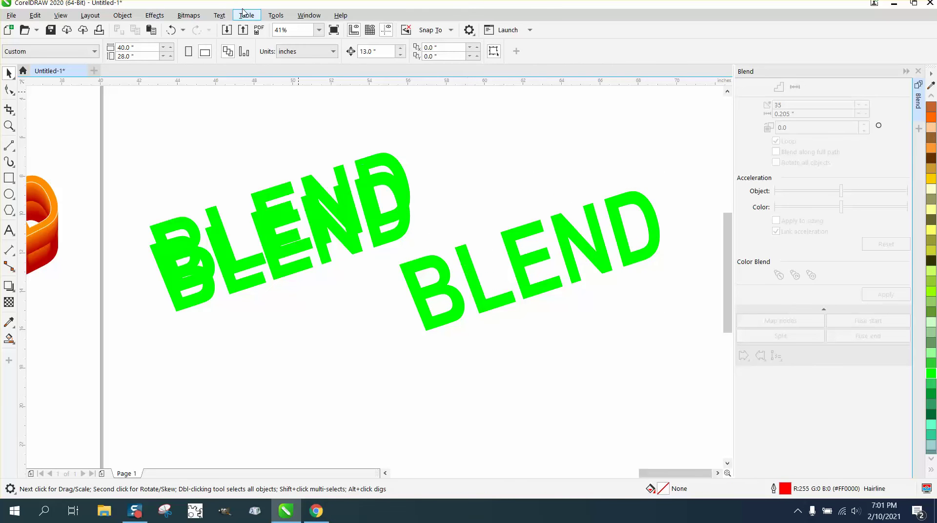
left_click(171, 30)
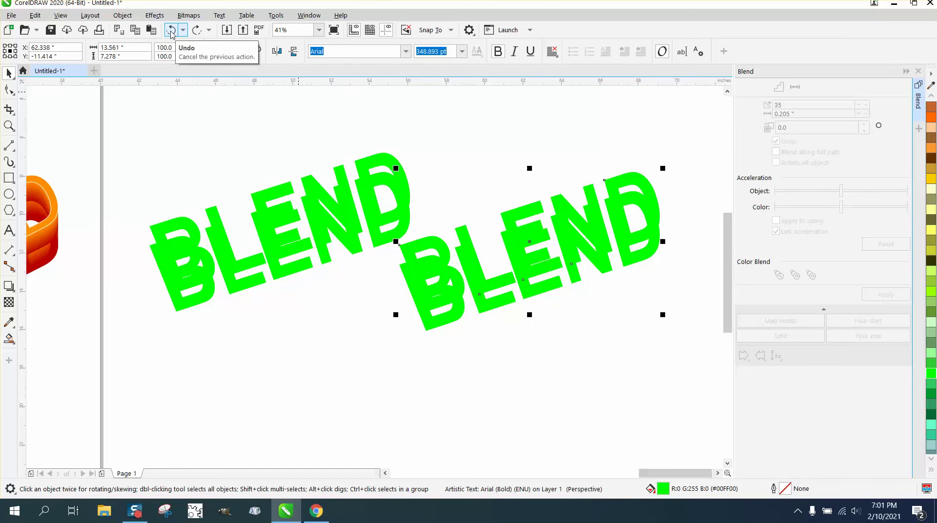
left_click(171, 30)
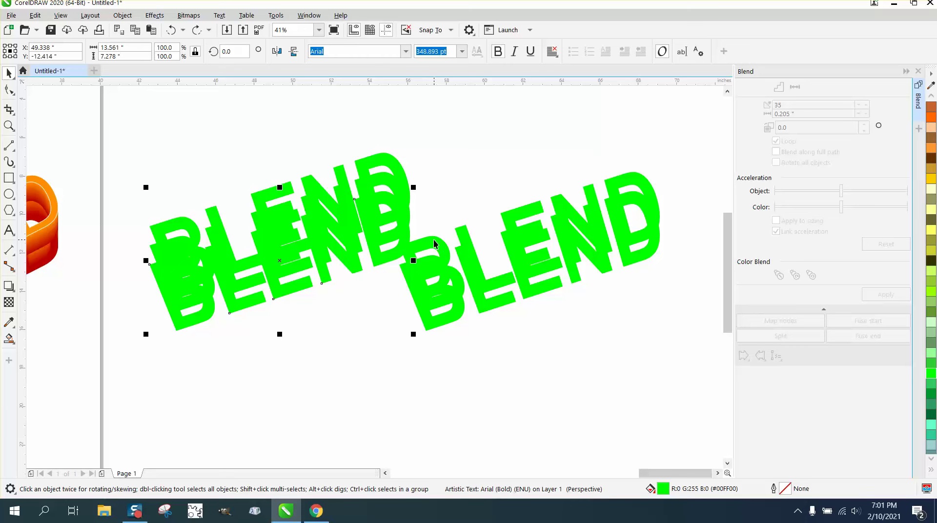
- Fill the two BLEND texts in the right-hand stack with orange (#FF6600)
left_click(444, 249)
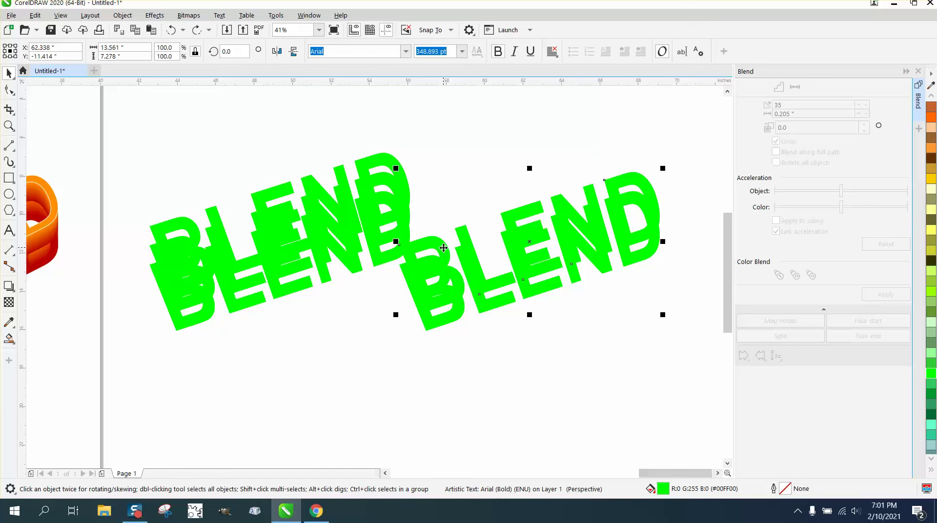
left_click_drag(685, 153, 679, 221)
left_click_drag(382, 371, 382, 372)
left_click(931, 122)
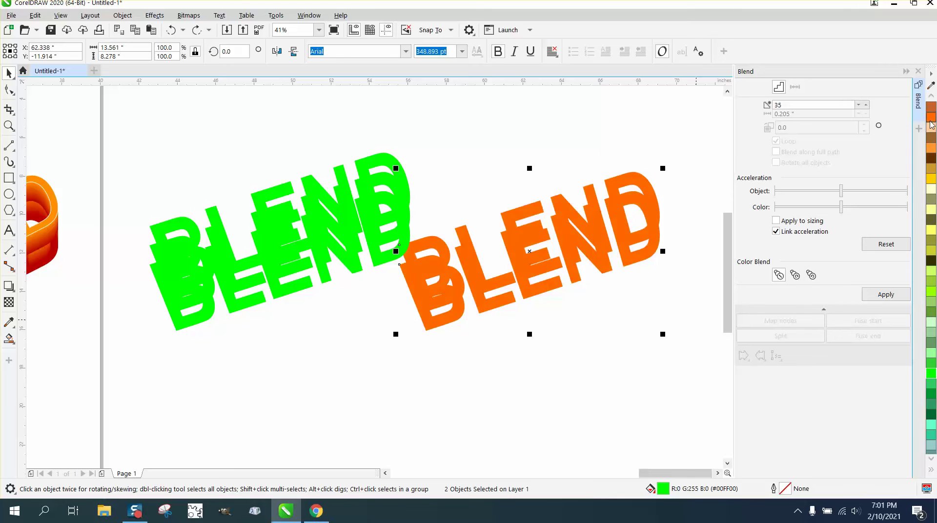
key("shift+Left")
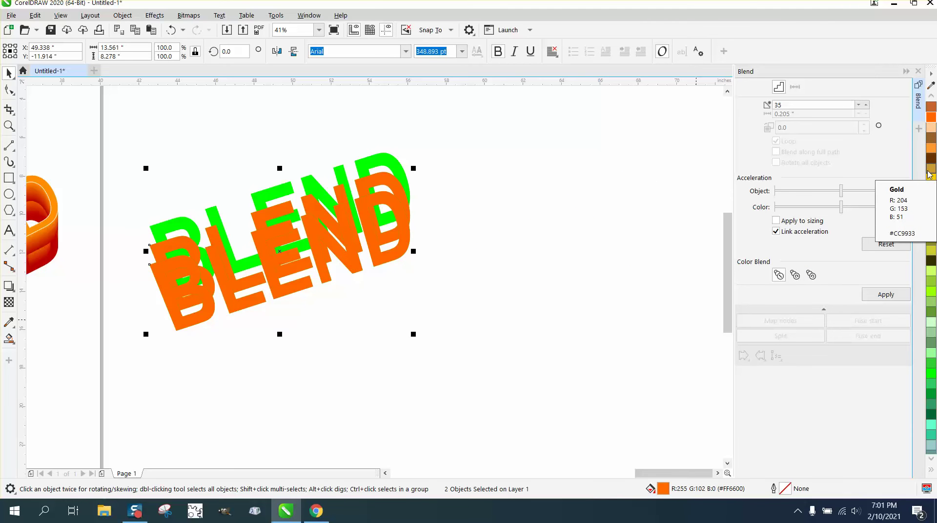
key("ctrl+z")
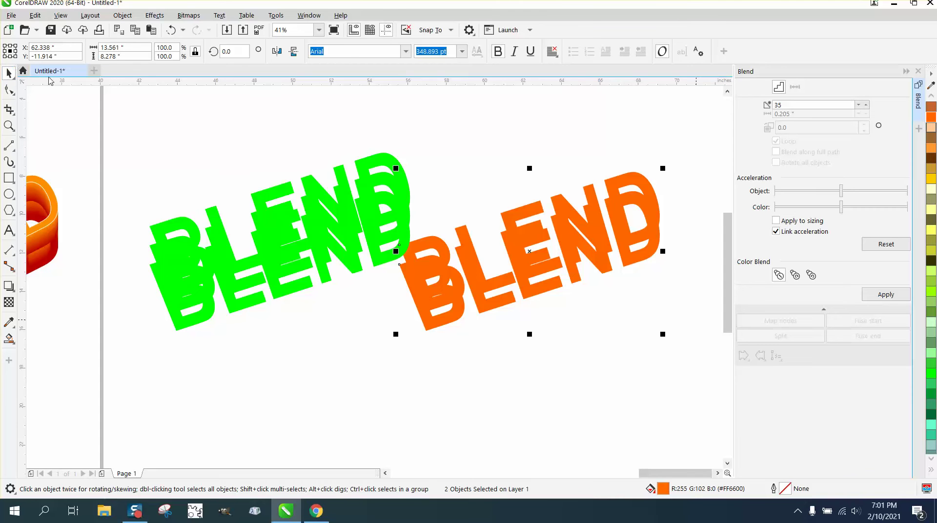
- Delete the lowest green BLEND text from the left-hand stack
left_click(426, 150)
left_click(401, 223)
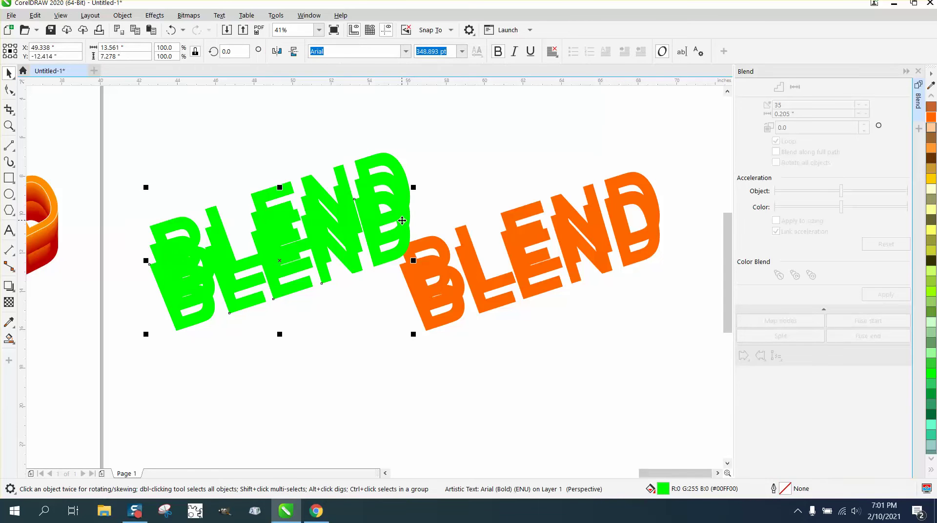
key("Escape")
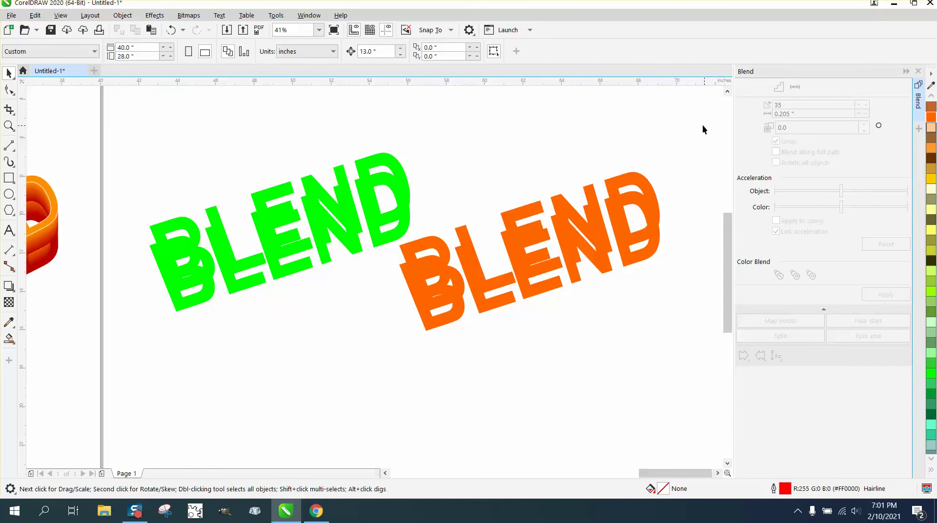
- Move the two orange BLEND texts 13 inches left onto the green stack, and return them 13 inches right
left_click_drag(406, 374, 377, 368)
key("Left")
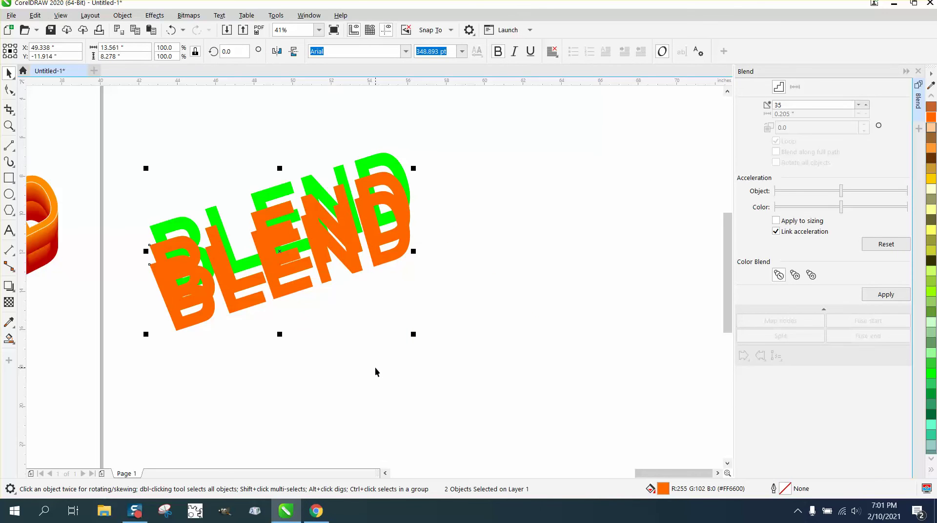
key("Right")
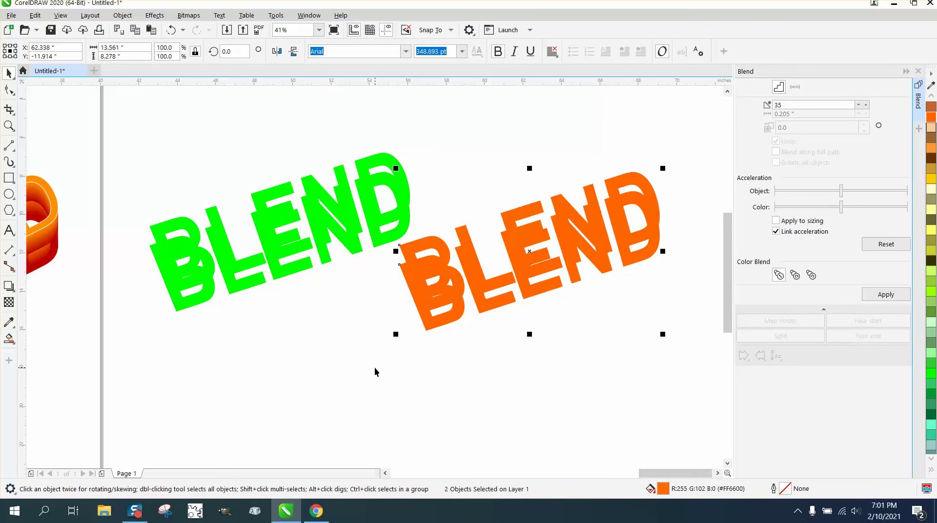
- Fill the lower green BLEND text in the left-hand stack with yellow (#FFFF00)
left_click(407, 220)
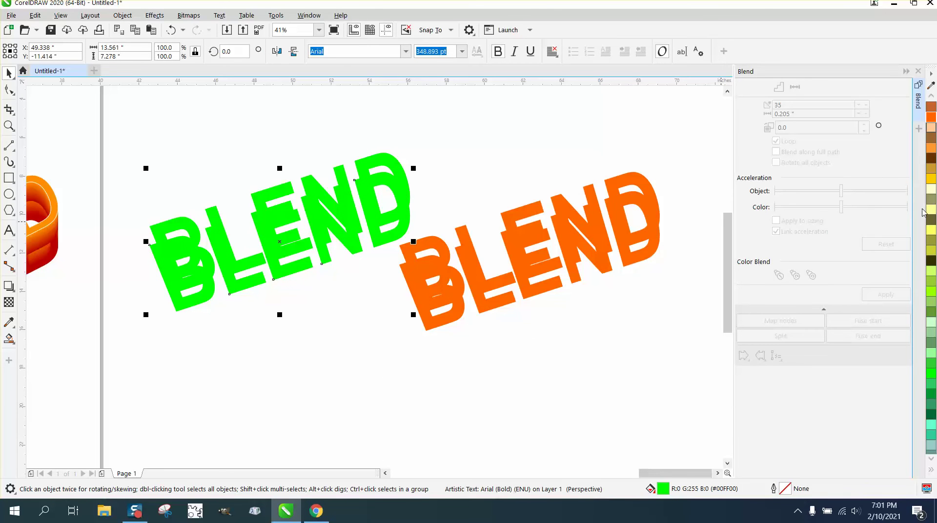
left_click(931, 231)
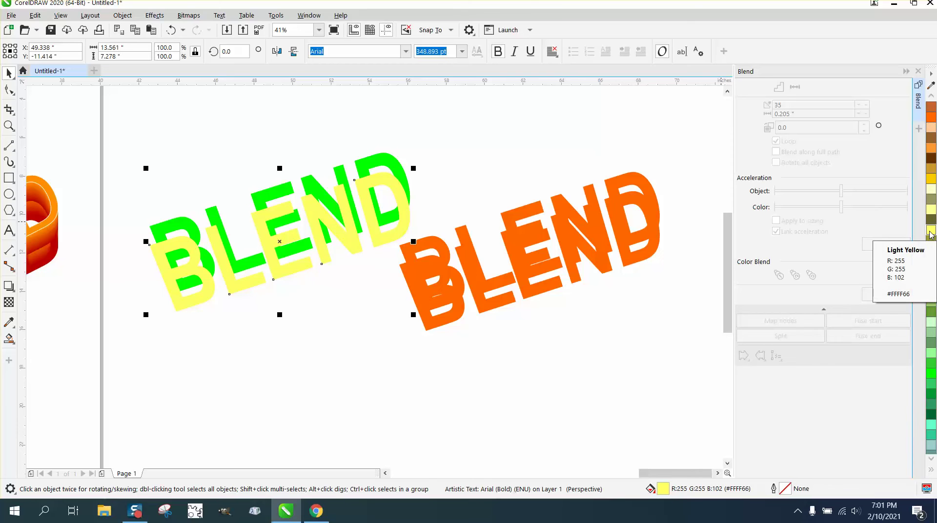
left_click(931, 99)
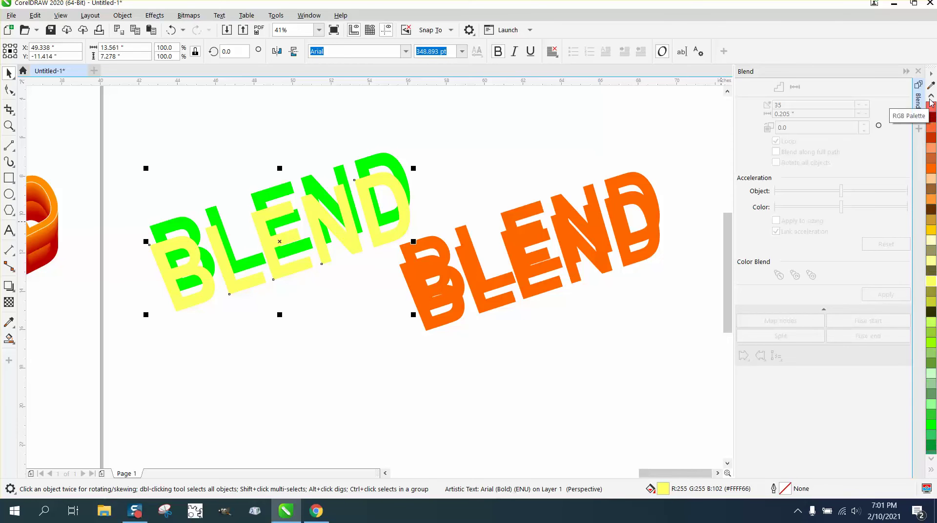
left_click(931, 99)
left_click(930, 209)
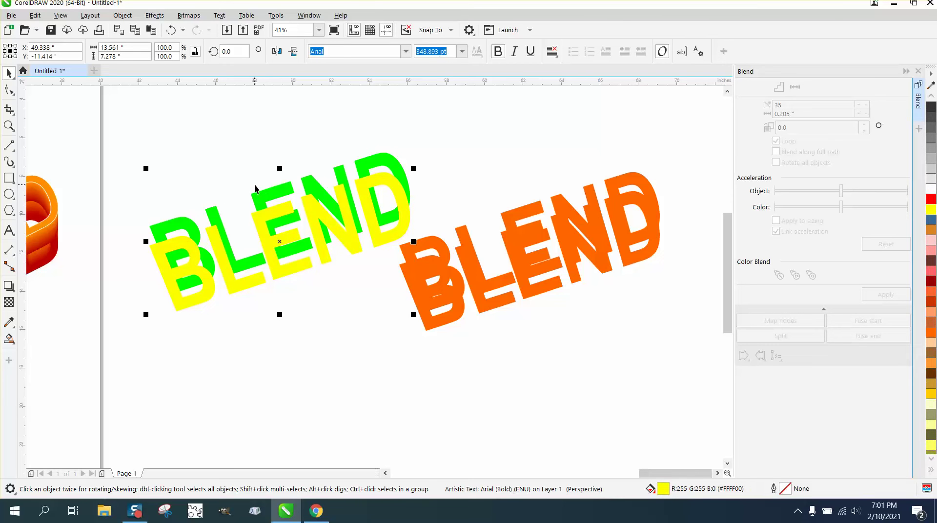
- Send the yellow BLEND text in the left-hand stack to the back of the page
left_click(267, 194)
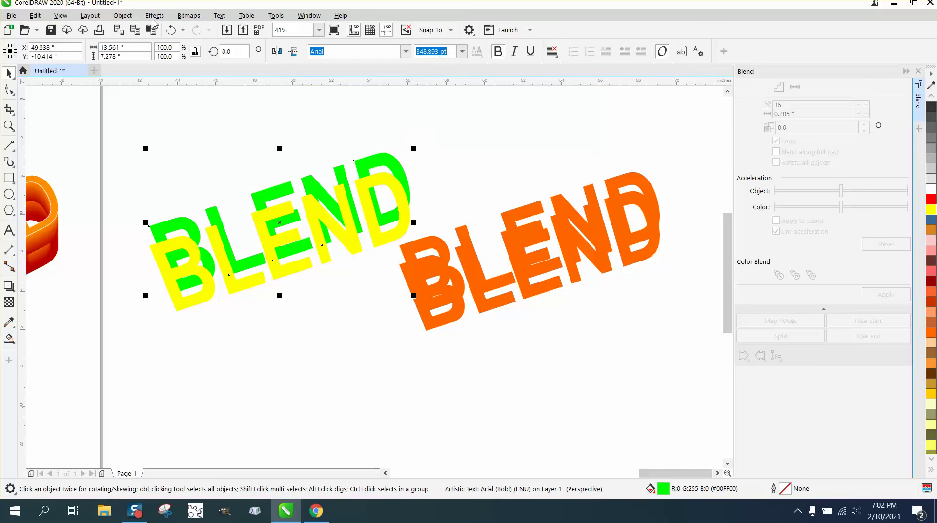
left_click(187, 302)
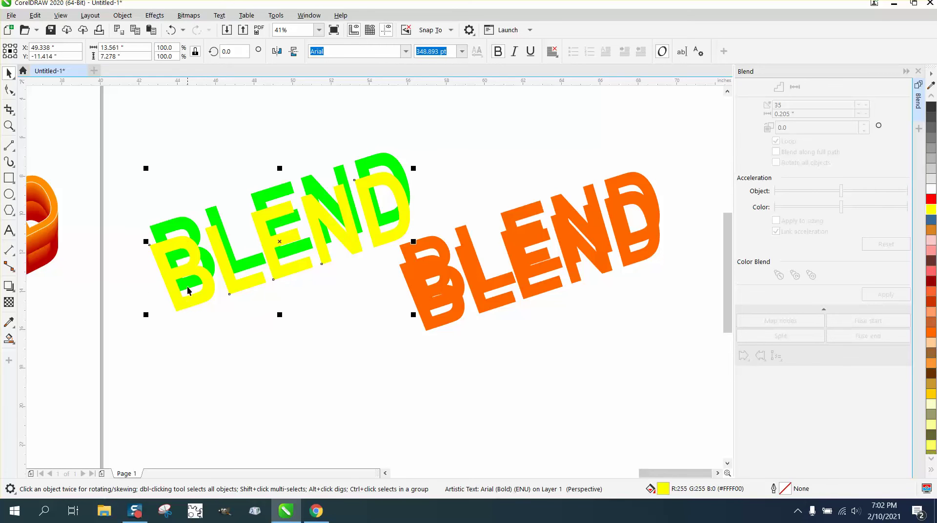
left_click(131, 18)
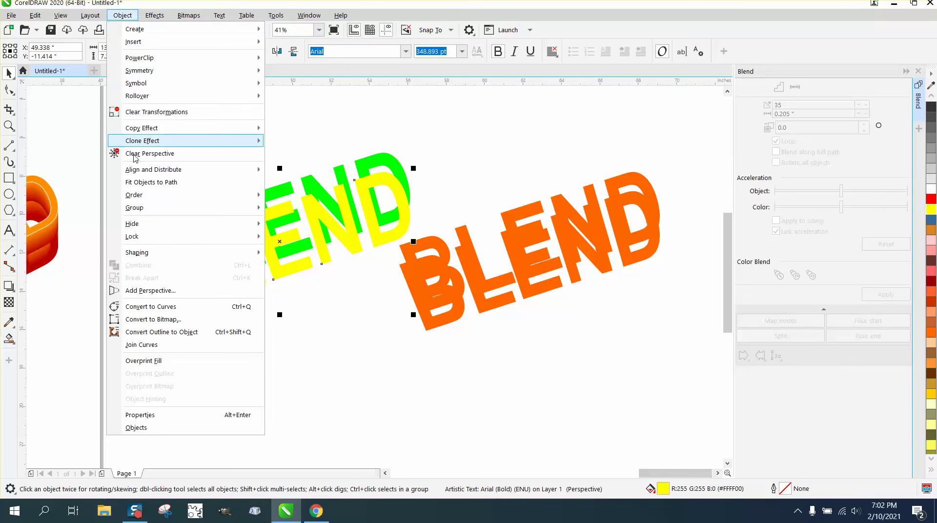
mouse_move(138, 195)
left_click(313, 209)
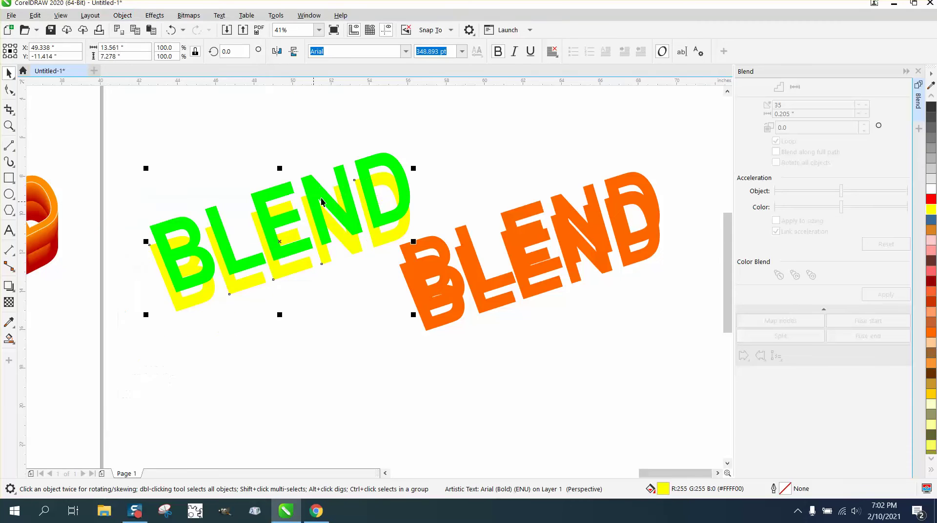
- Fill the upper orange BLEND text with yellow (#FFFF00) and bring it to the front of the page
left_click(437, 247)
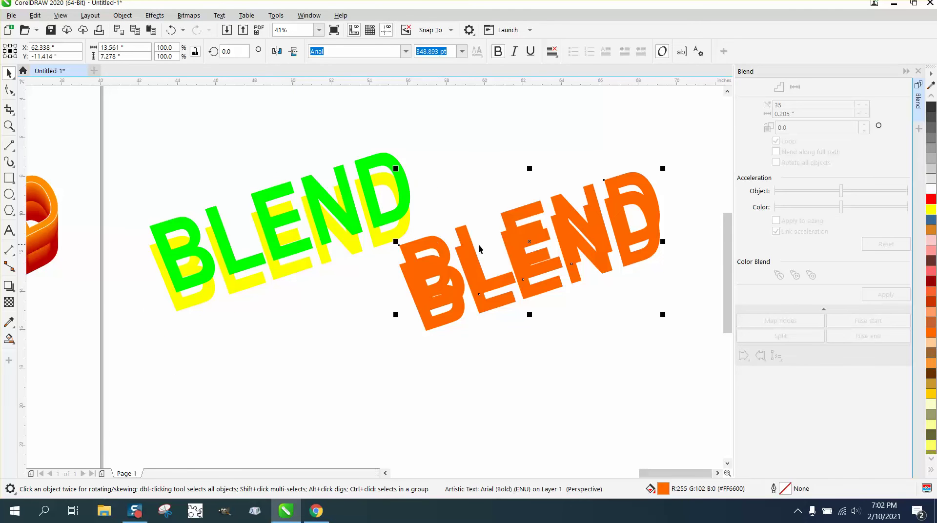
left_click(931, 209)
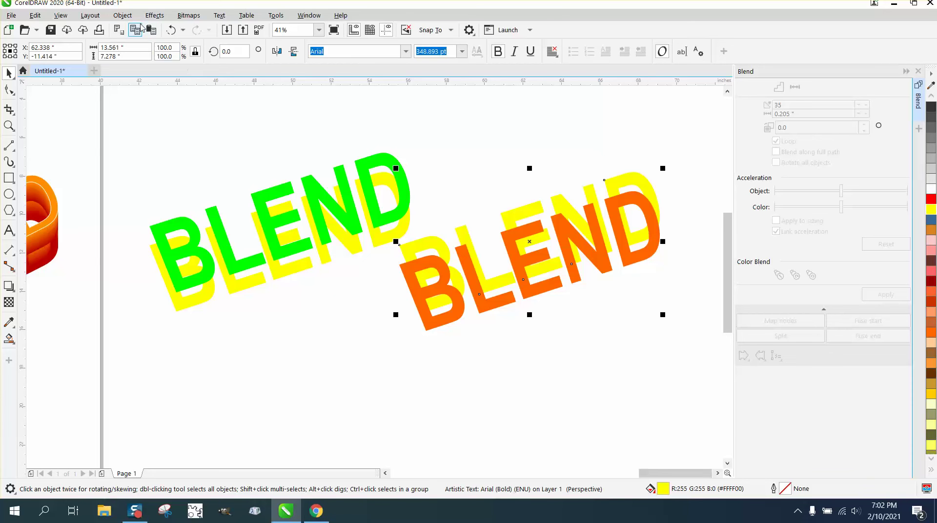
left_click(123, 15)
mouse_move(148, 196)
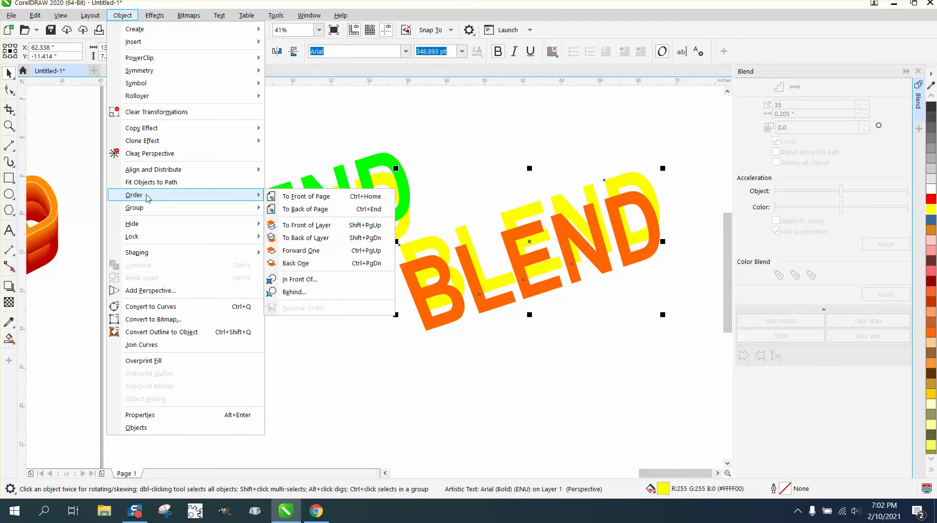
left_click(307, 197)
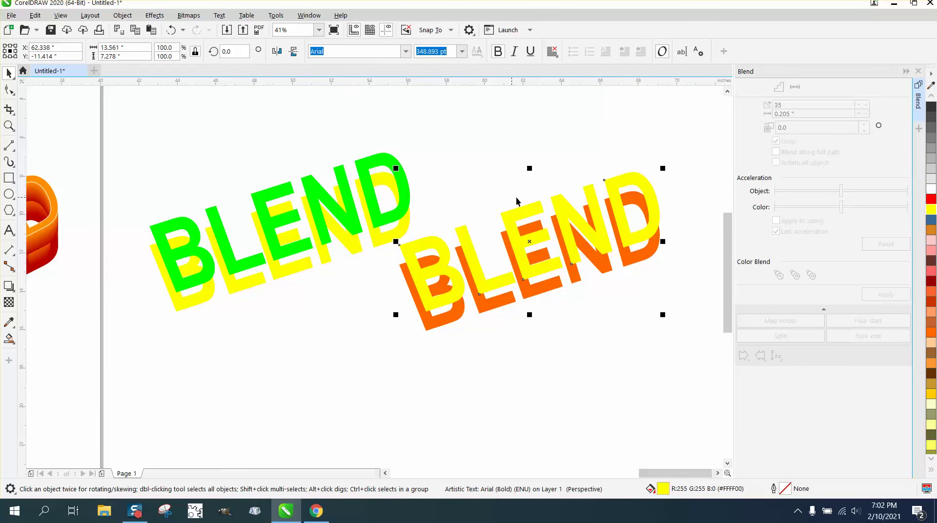
- Sample the green of the left-hand BLEND text and apply it to the remaining orange BLEND text
left_click(503, 309)
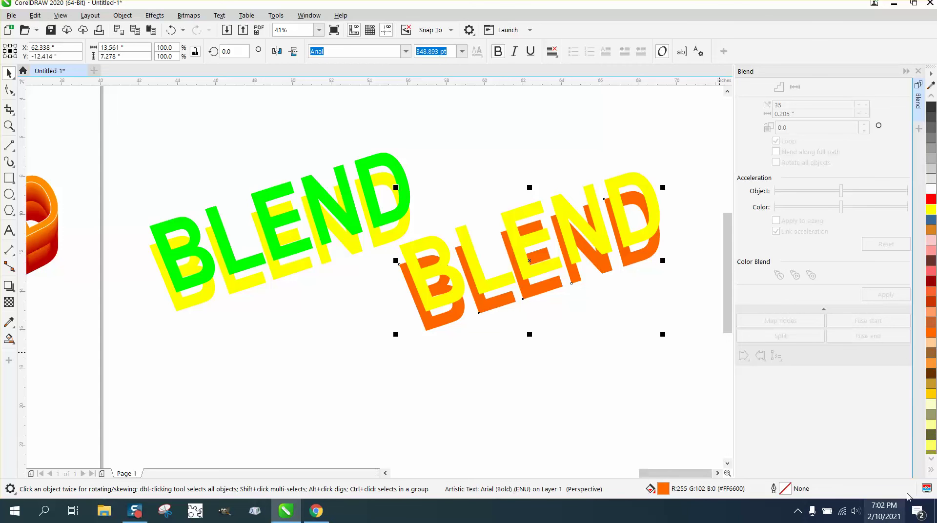
left_click(8, 322)
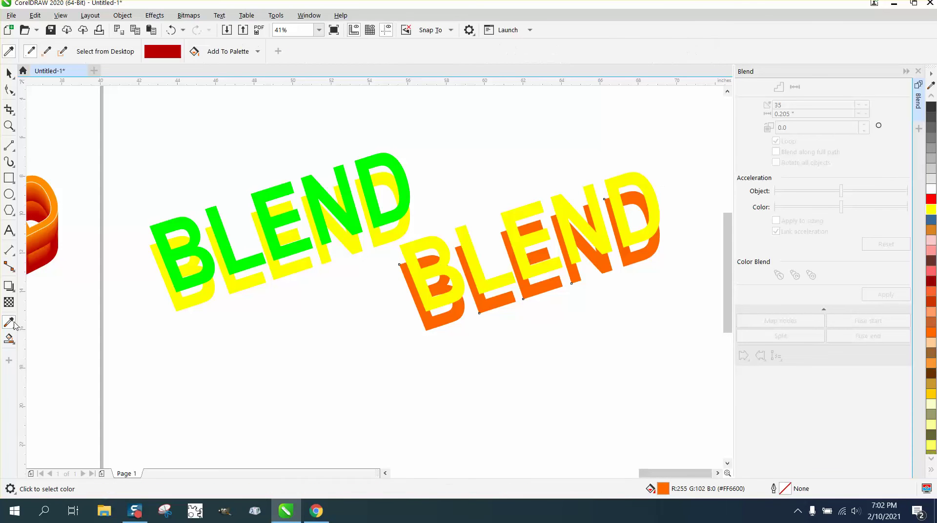
left_click(384, 165)
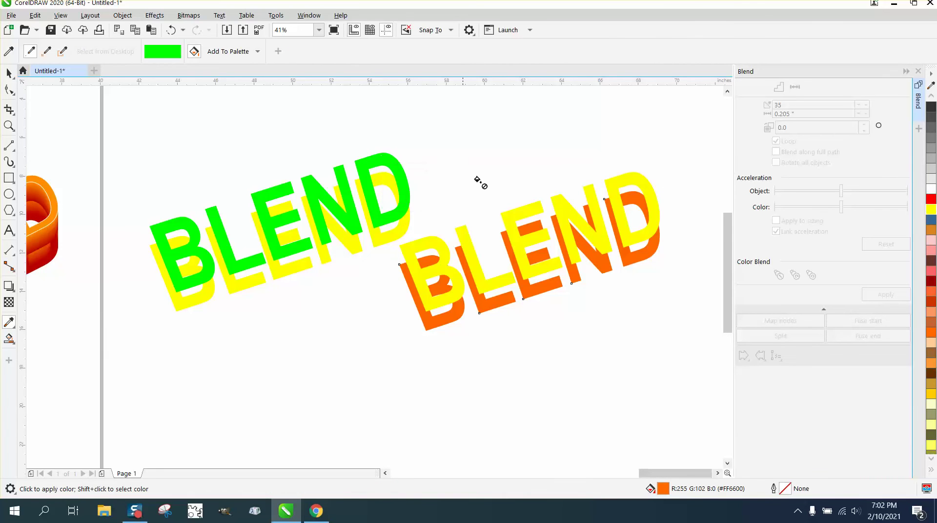
left_click(601, 265)
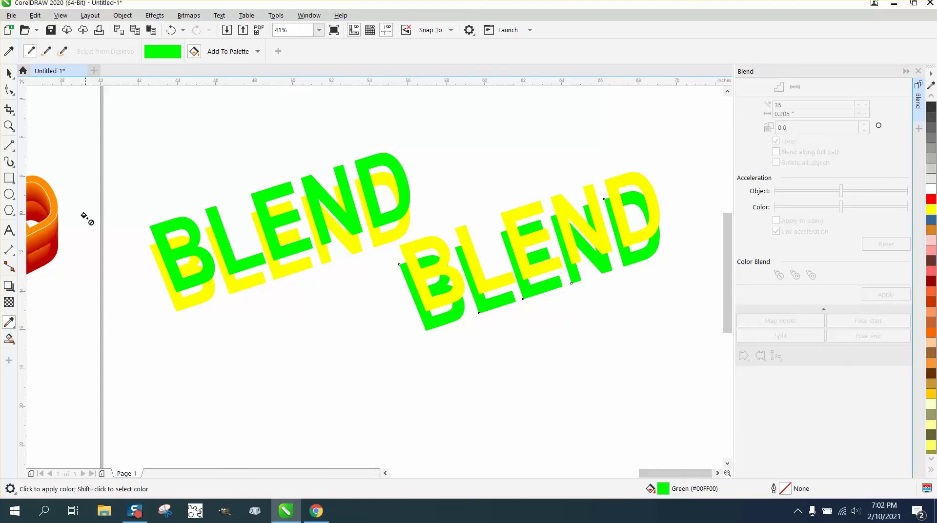
left_click(8, 73)
- Blend the yellow and green BLEND texts of the right-hand stack with 35 steps
scroll(397, 172, "down", 2)
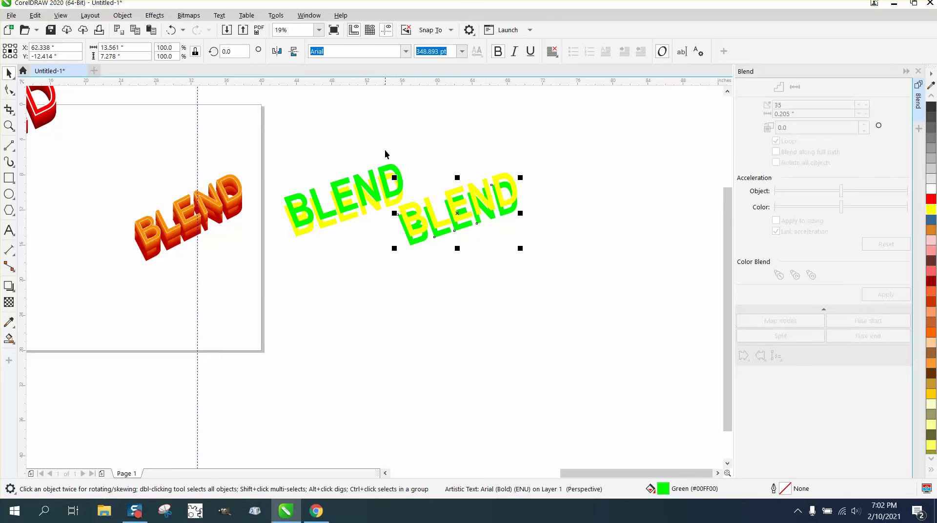
left_click_drag(383, 149, 579, 265)
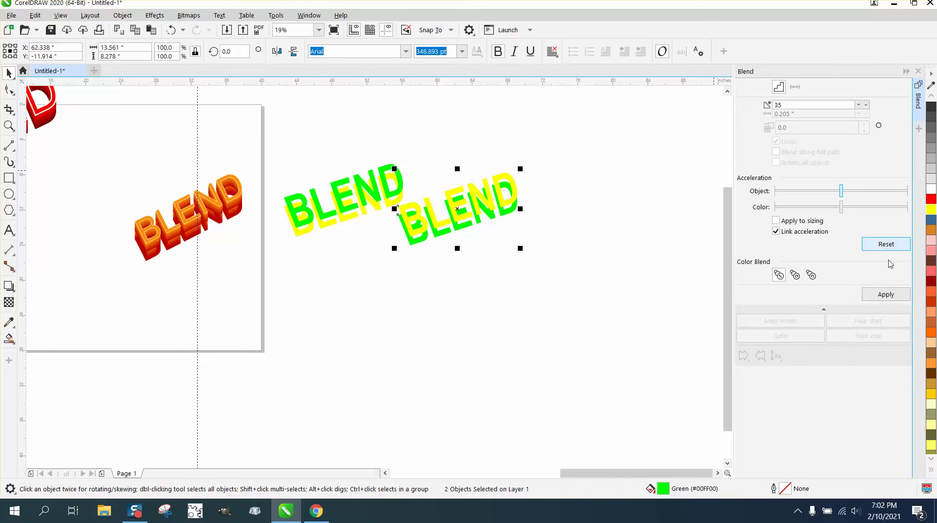
left_click(886, 295)
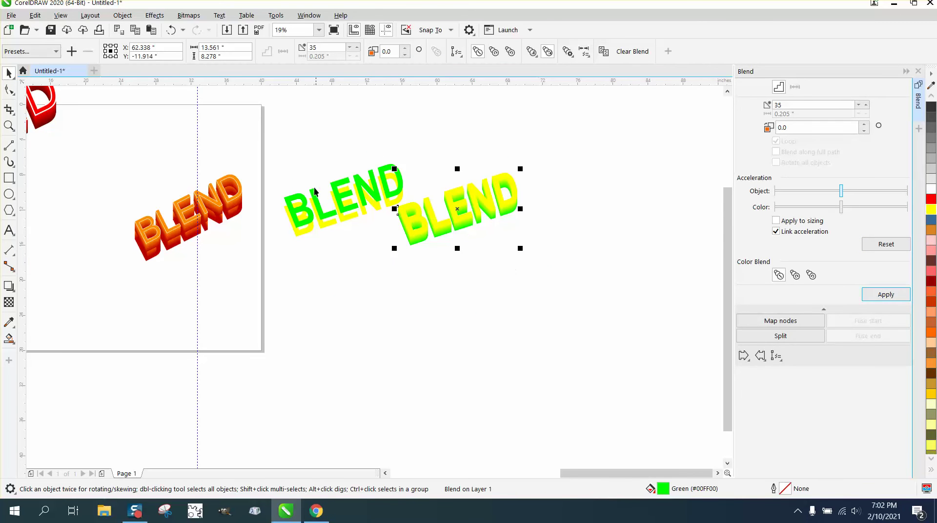
- Blend the green and yellow BLEND texts of the left-hand stack with 35 steps
left_click_drag(280, 161, 289, 189)
left_click_drag(429, 249, 430, 250)
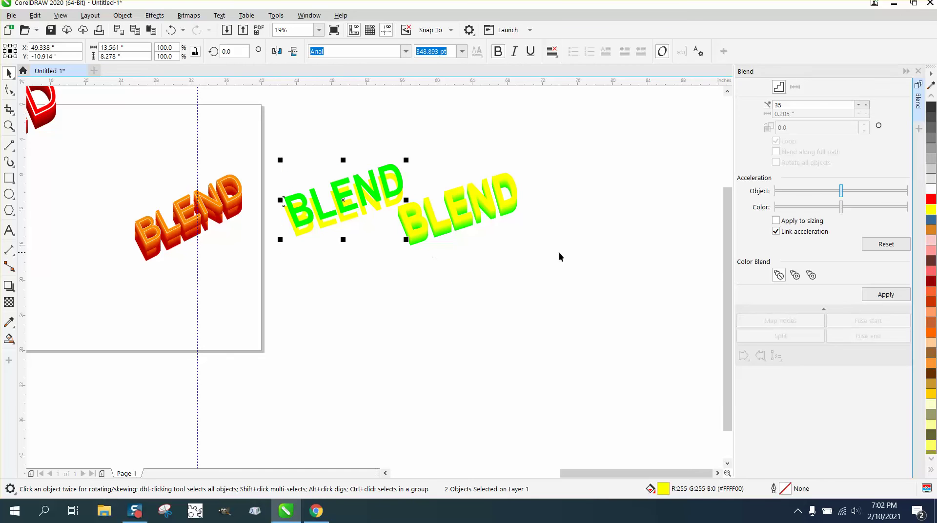
left_click(886, 294)
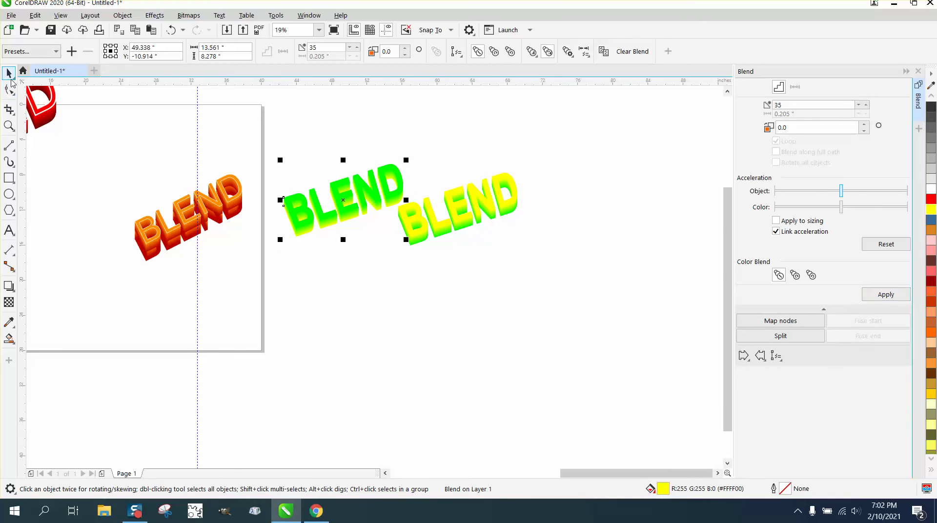
- Move the right-hand blend 13 inches left onto the left-hand blend
left_click(534, 197)
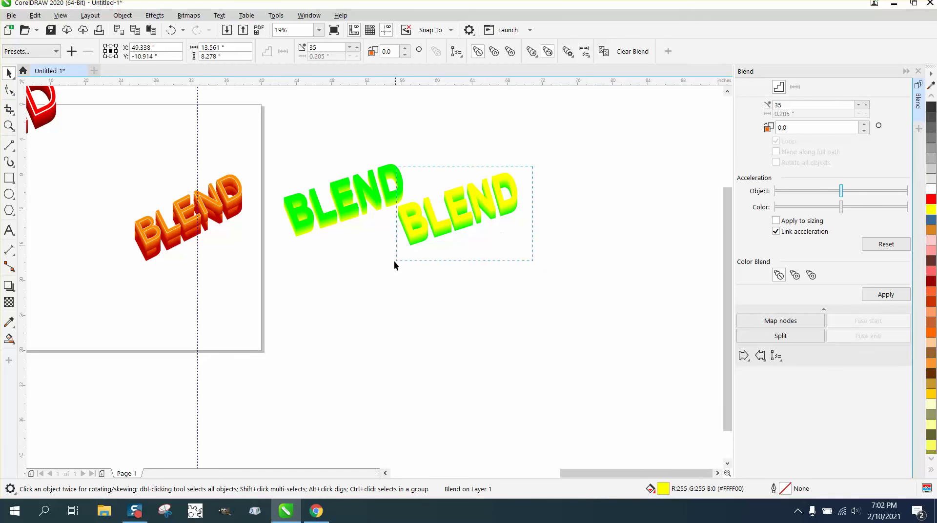
left_click_drag(394, 261, 391, 262)
key("Left")
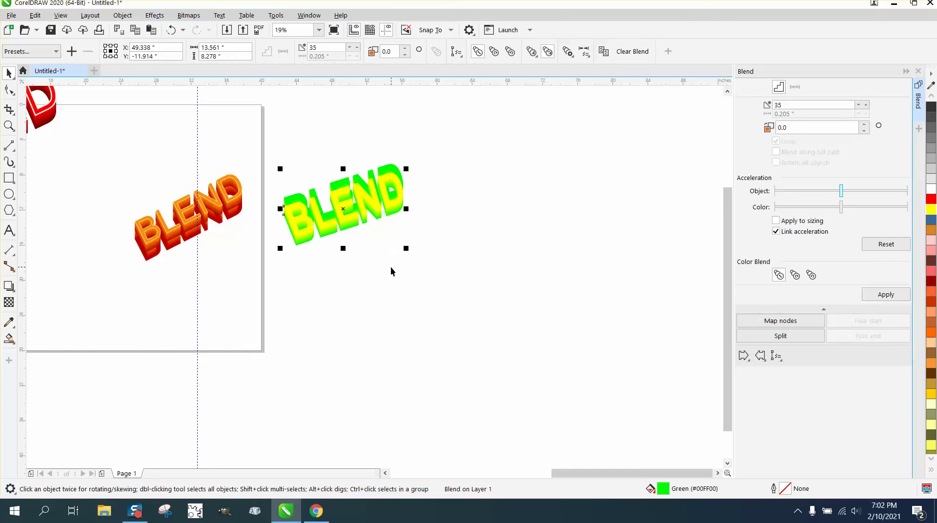
- Send the moved yellow-to-green blend to the back of the page, behind the green-to-yellow blend
left_click(122, 16)
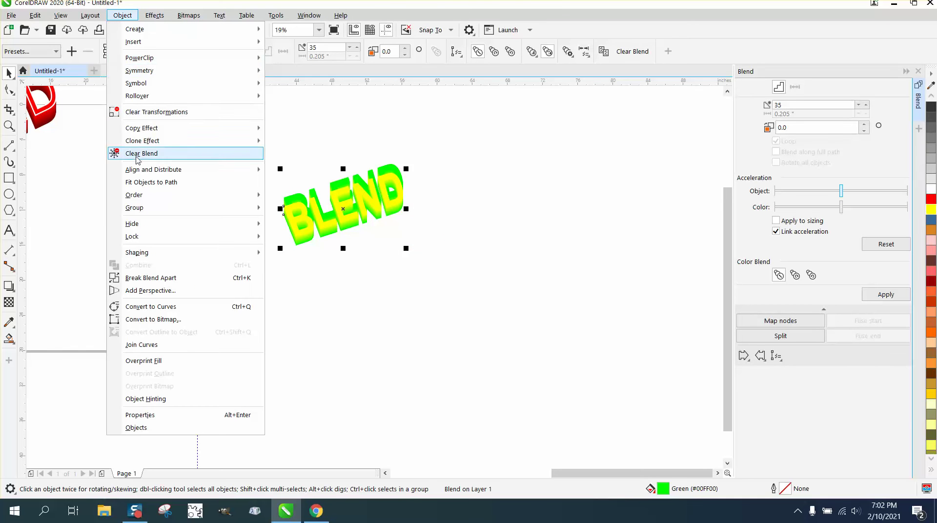
mouse_move(140, 195)
left_click(271, 206)
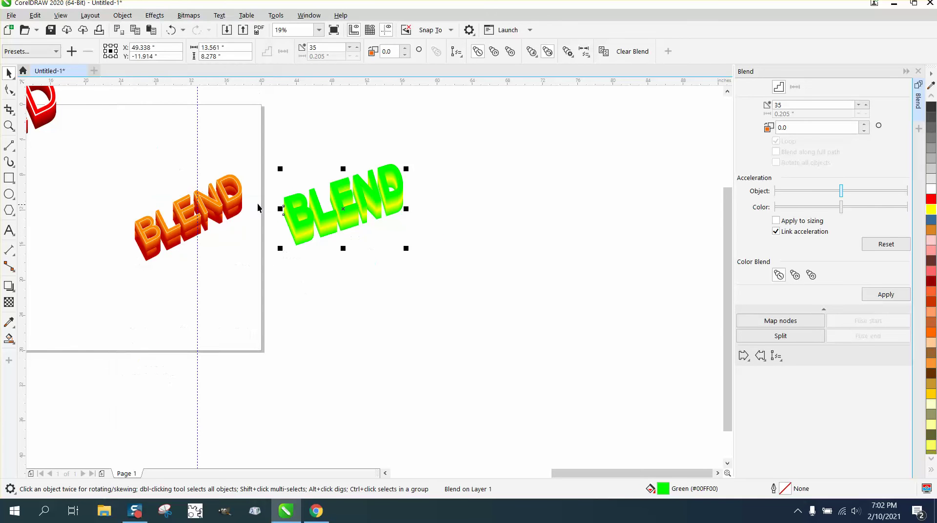
left_click(9, 125)
left_click_drag(273, 163, 518, 278)
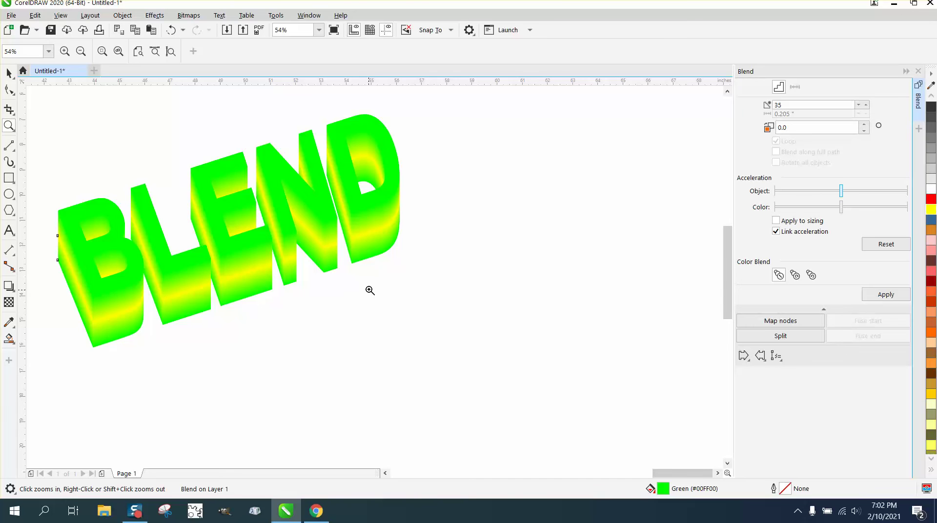
left_click(10, 73)
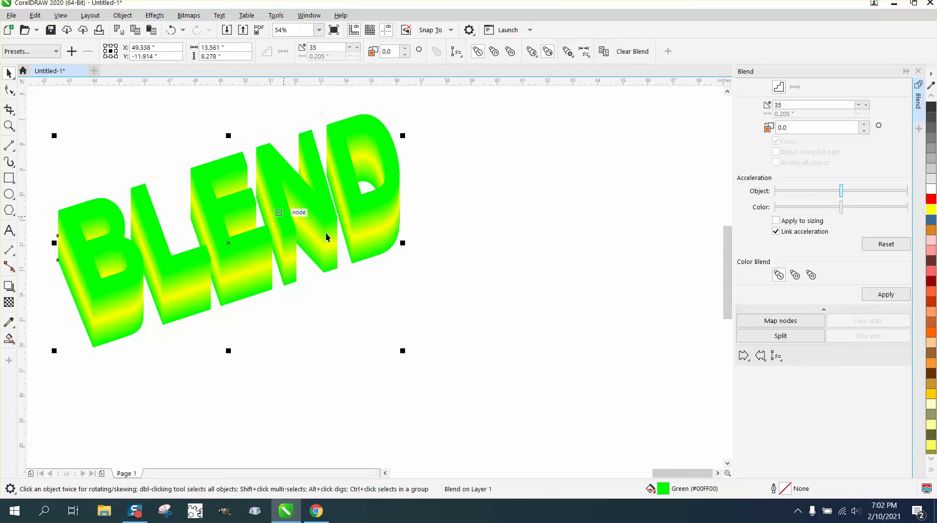
left_click(501, 320)
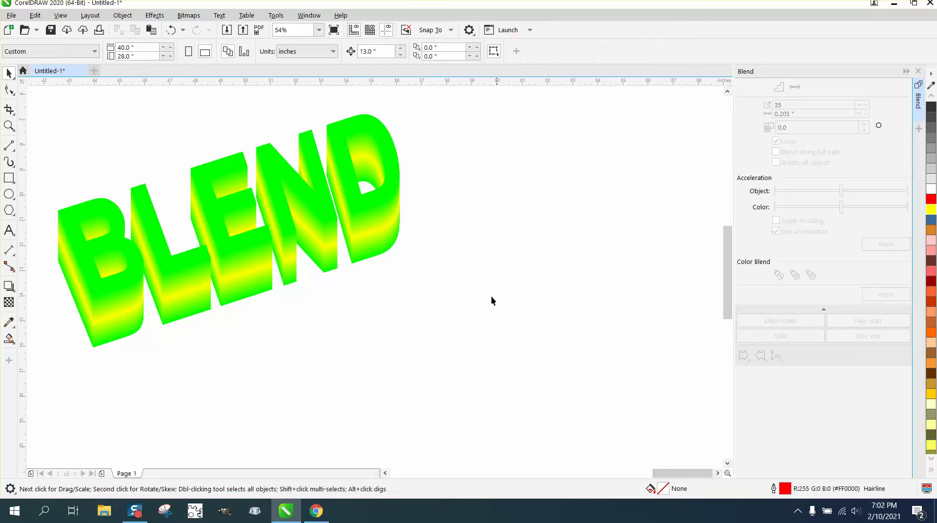
- Try to give the front green BLEND text a 3.0 pt outline
left_click(373, 116)
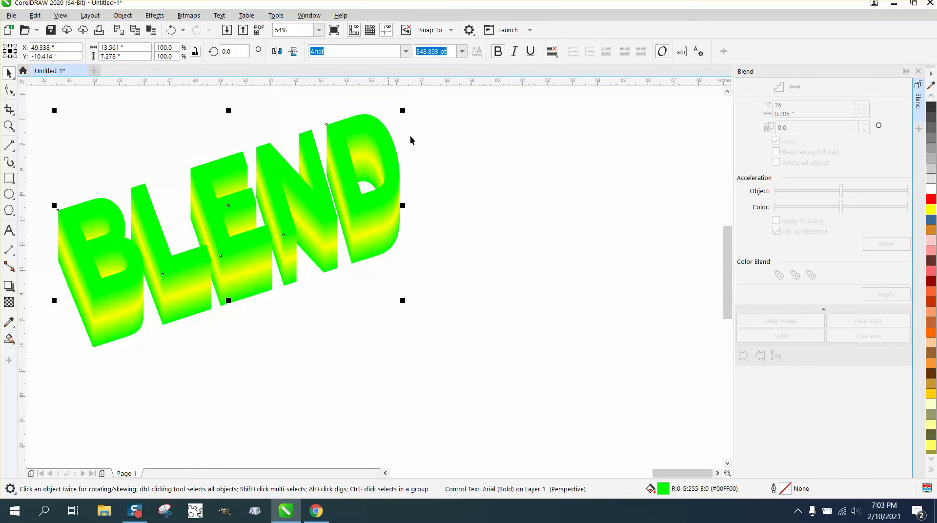
double_click(786, 489)
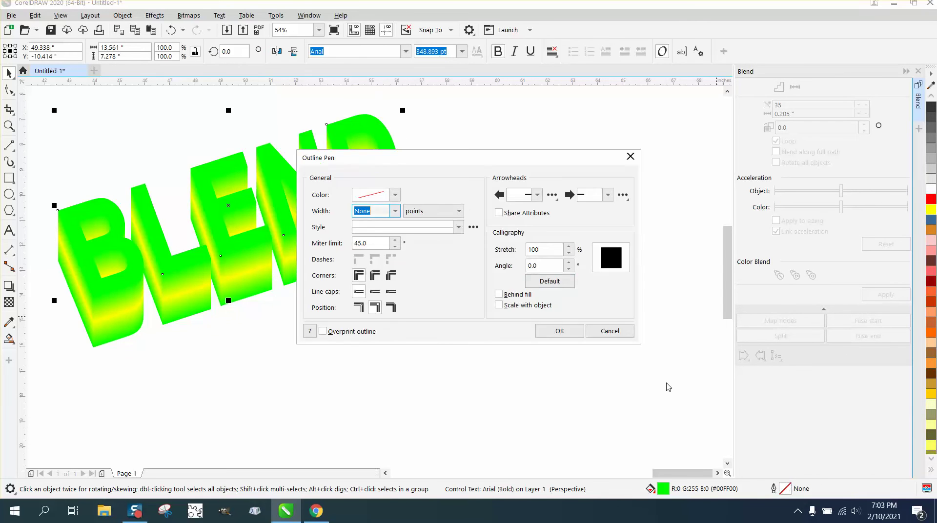
left_click(396, 212)
left_click(361, 282)
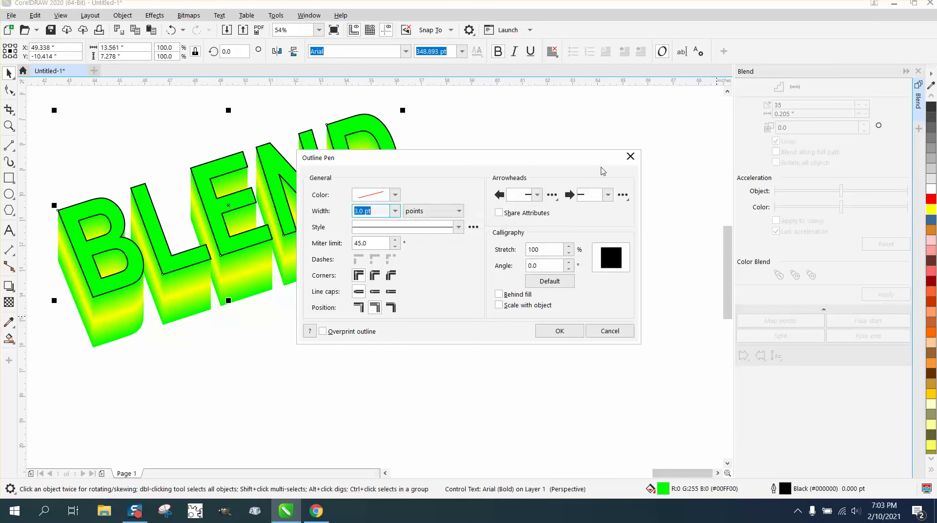
left_click(631, 156)
left_click(677, 153)
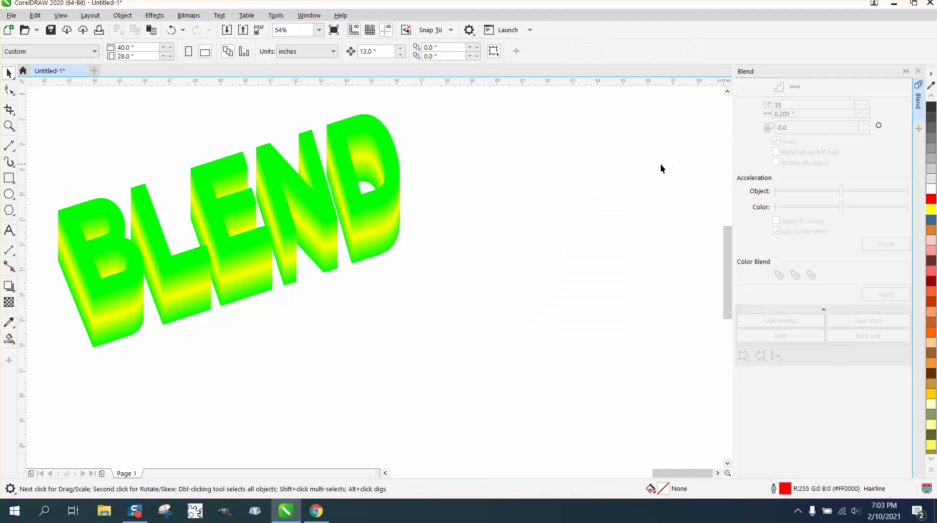
left_click(171, 30)
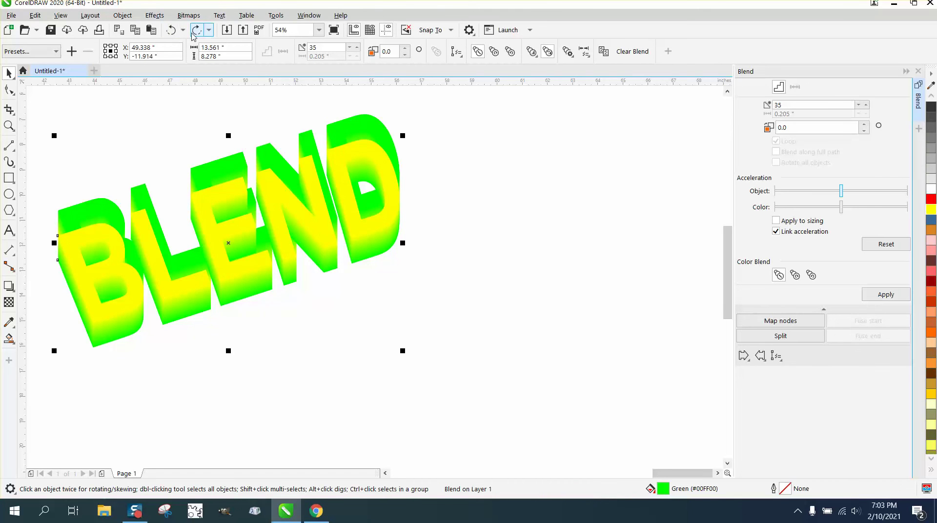
left_click(196, 30)
left_click(397, 120)
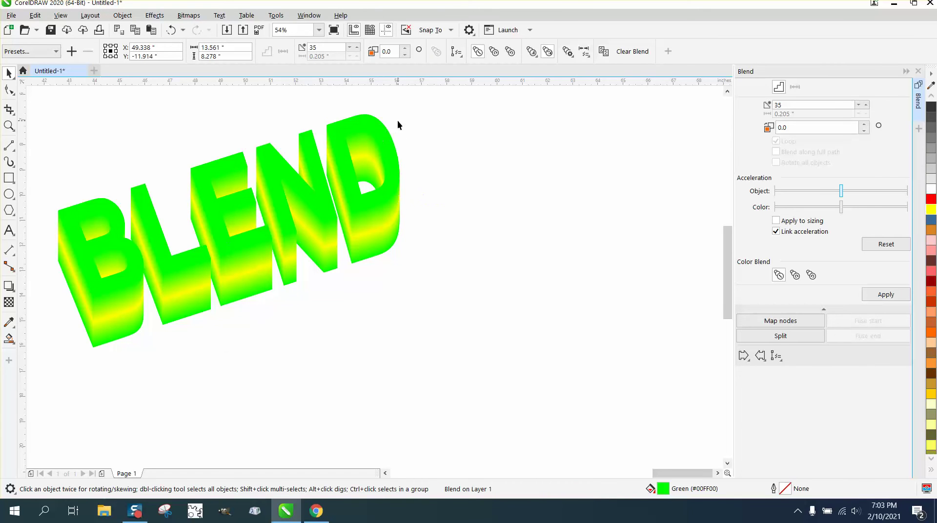
- Give the front green BLEND text a 3.0 pt black outline
left_click(373, 116)
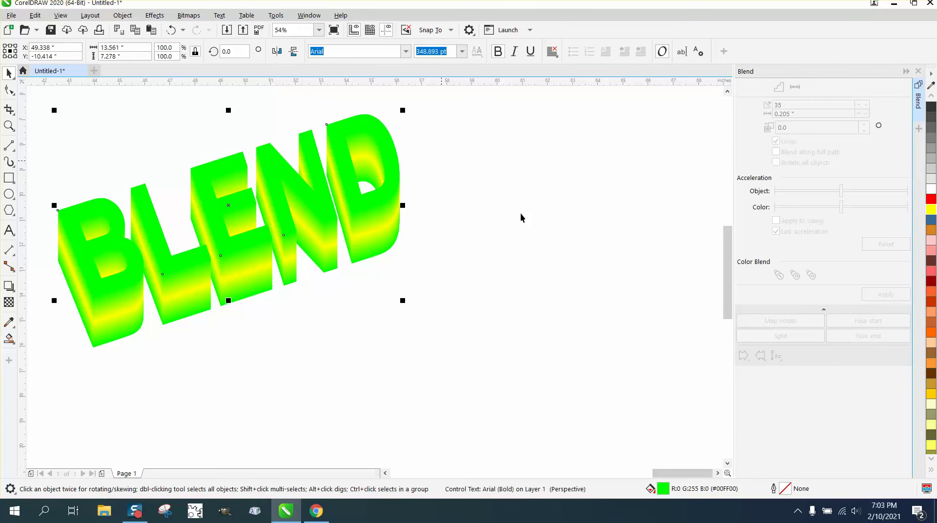
double_click(785, 487)
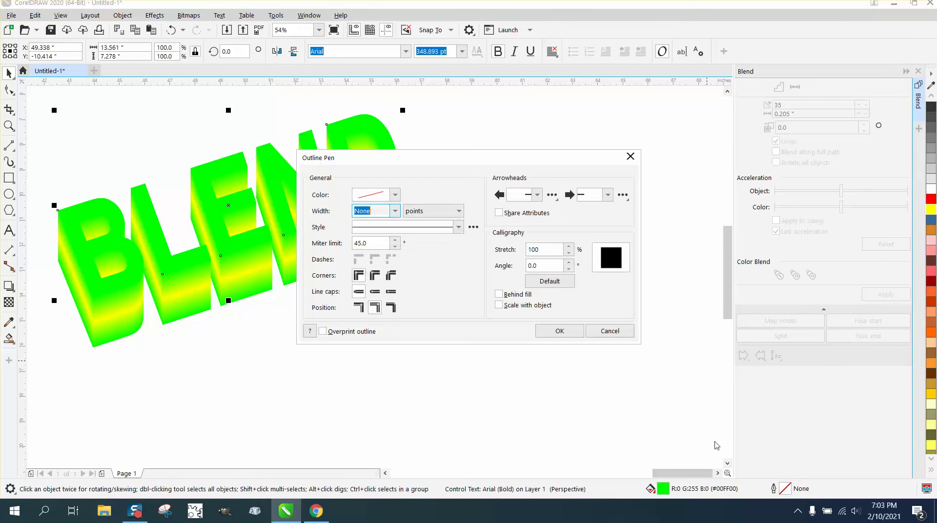
left_click(395, 211)
left_click(369, 256)
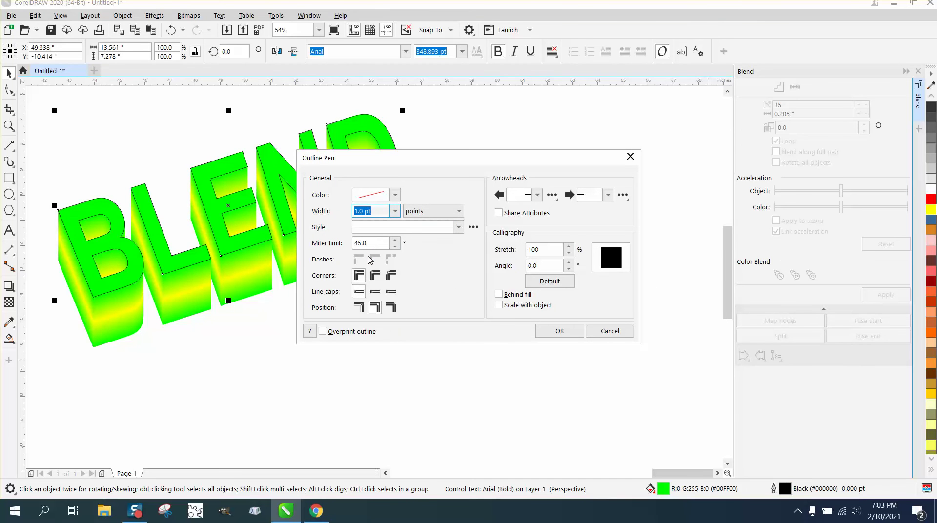
left_click(395, 211)
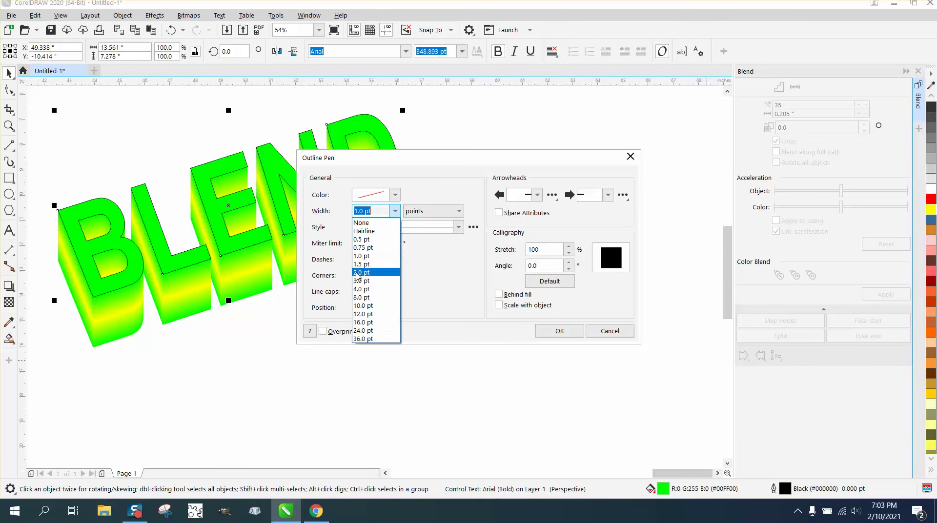
left_click(361, 280)
left_click(564, 332)
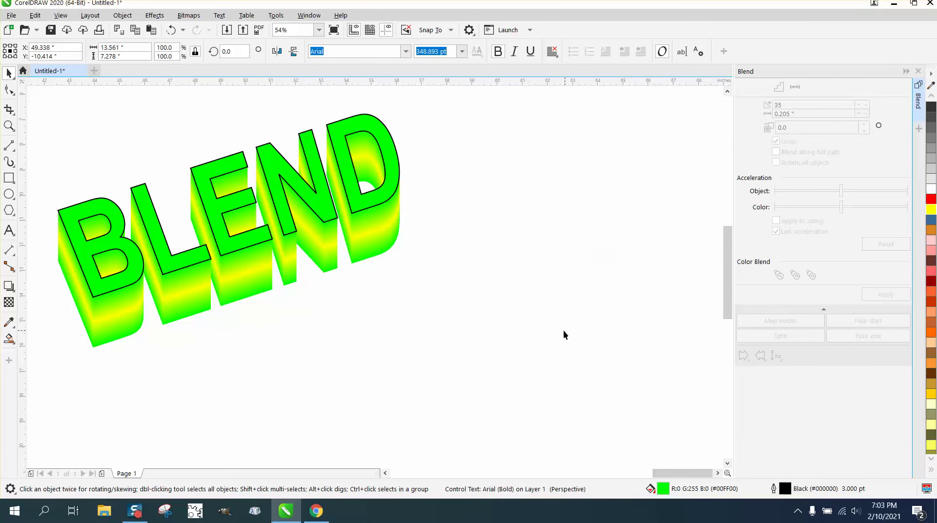
- Move the rear yellow-to-green blend 13 inches right, clear of the outlined green-to-yellow blend
left_click(432, 279)
left_click(387, 250)
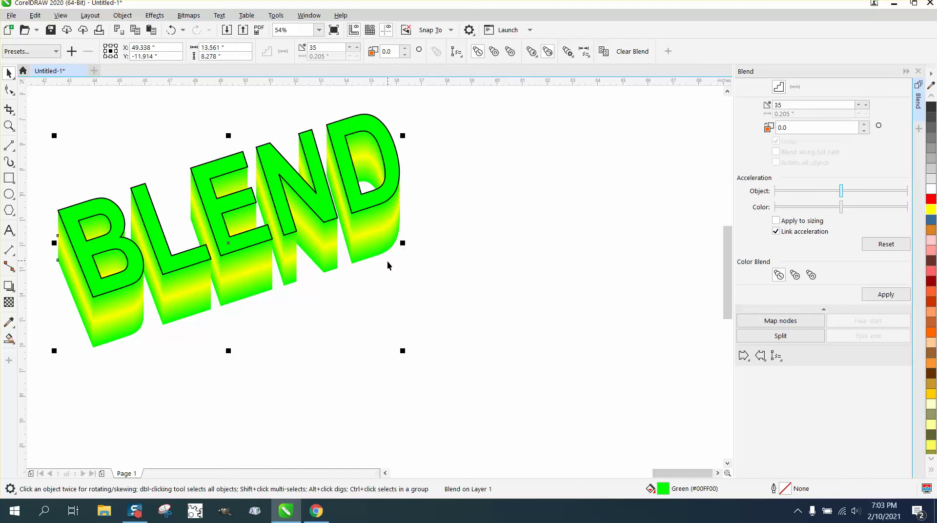
key("Right")
left_click(458, 362)
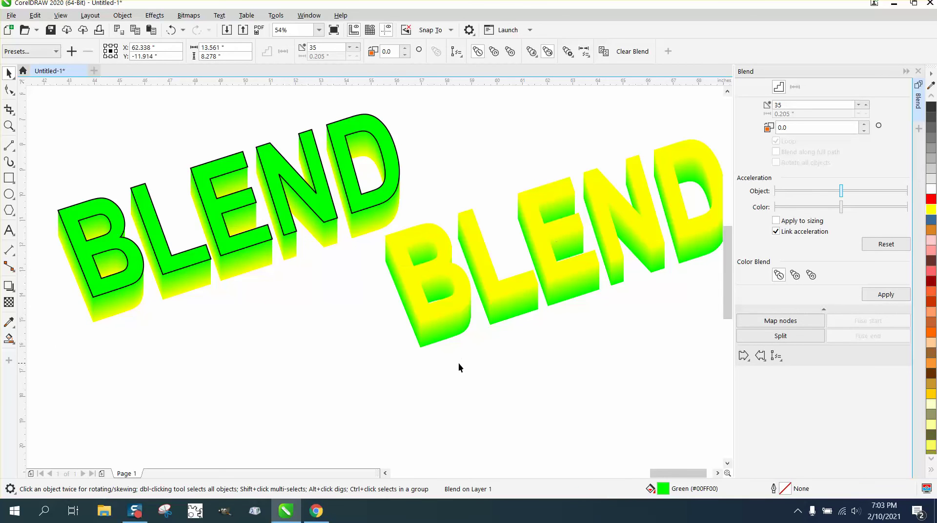
- Try giving the separated yellow-to-green blend a 3.0 pt black outline
left_click(429, 343)
double_click(784, 489)
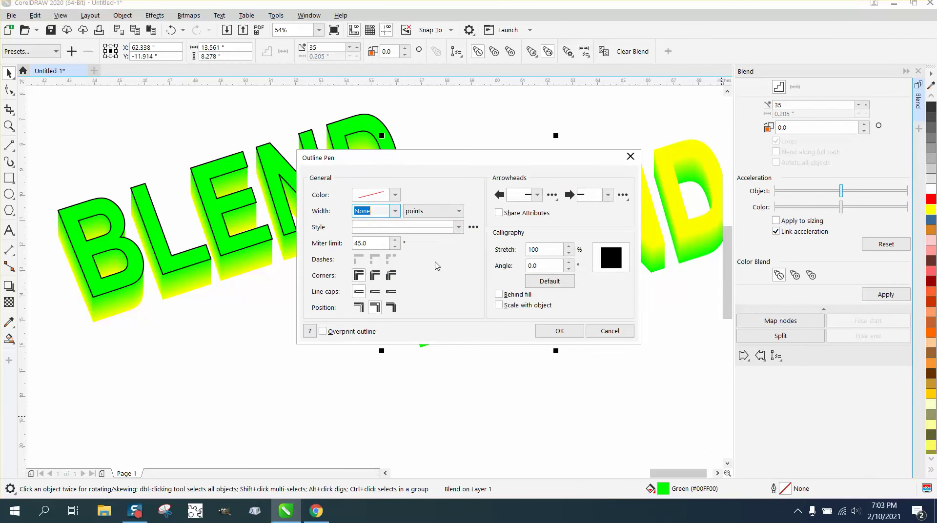
left_click(395, 211)
left_click(362, 281)
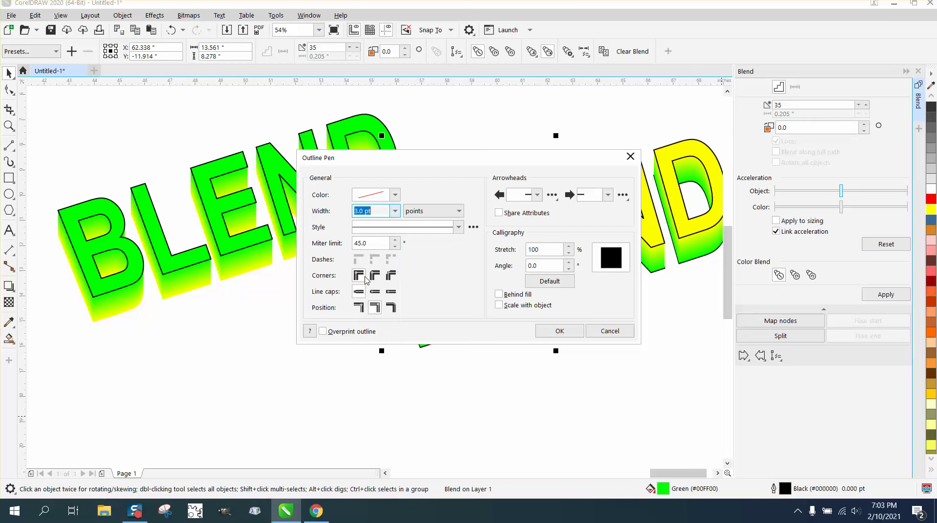
left_click(562, 331)
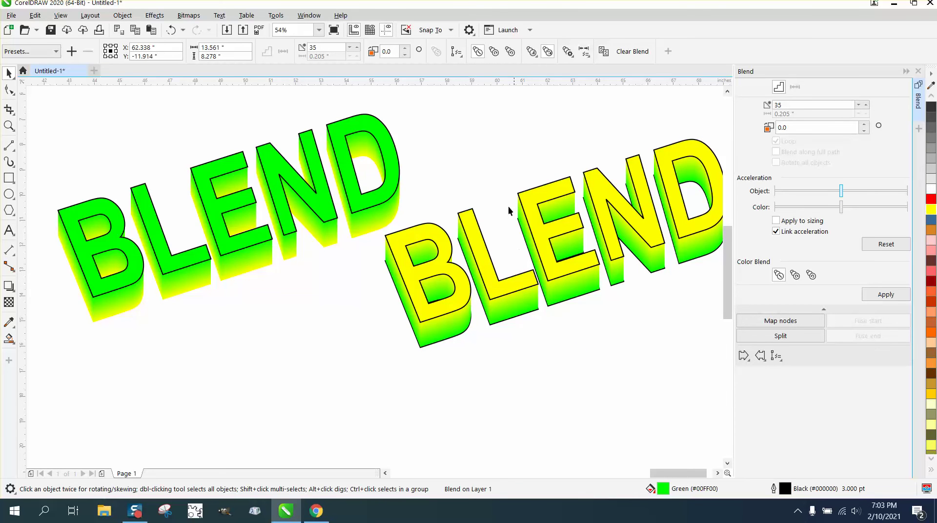
- Move the outlined yellow-to-green blend 13 inches left, back behind the green-to-yellow blend
scroll(628, 151, "down", 3)
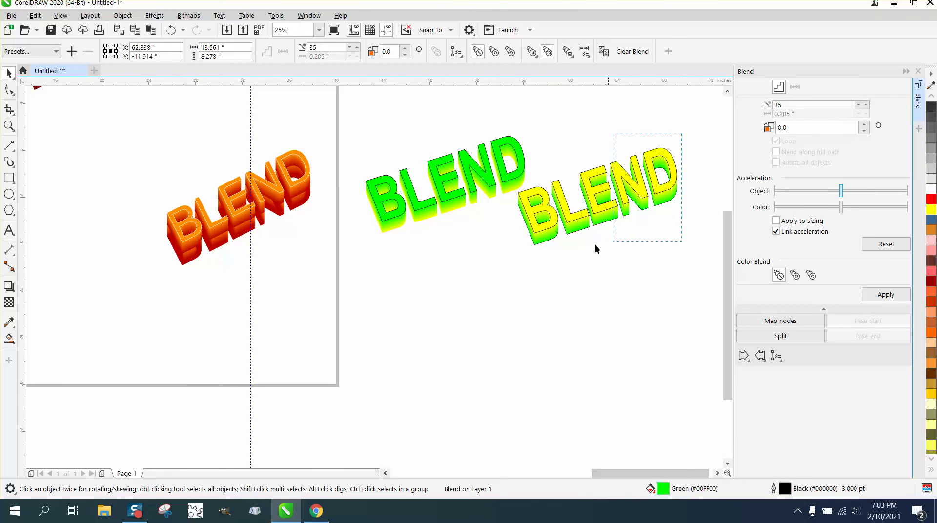
left_click_drag(501, 263, 498, 272)
key("Page_Up")
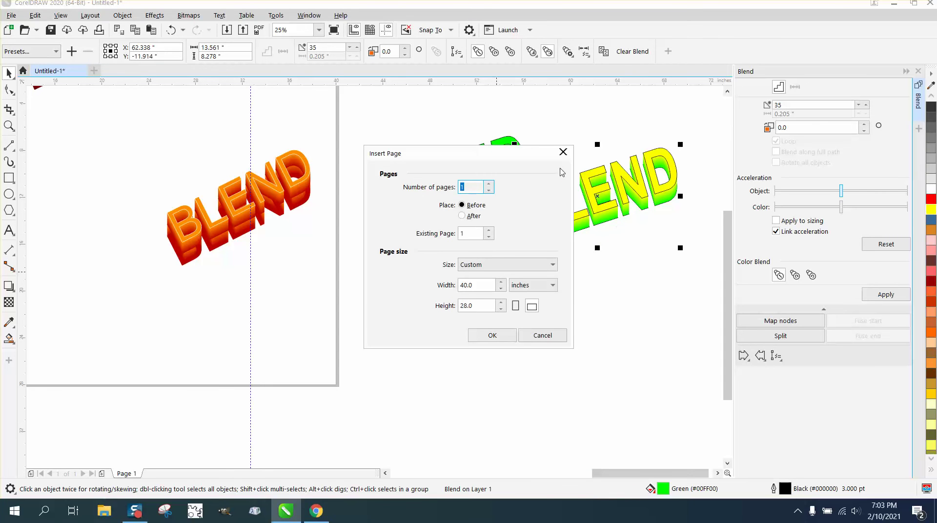
left_click(563, 152)
key("Left")
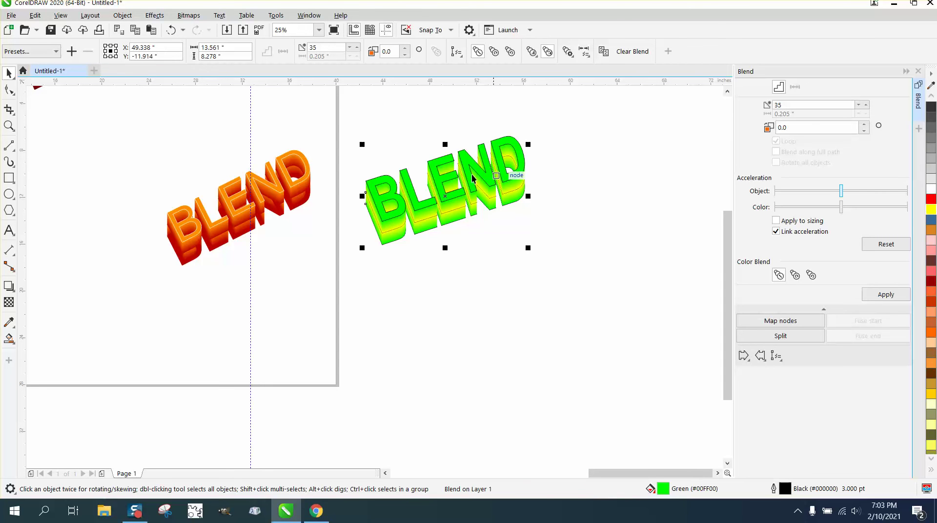
- Move the front green-to-yellow blend 13 inches right to uncover the yellow-to-green blend
left_click(119, 205)
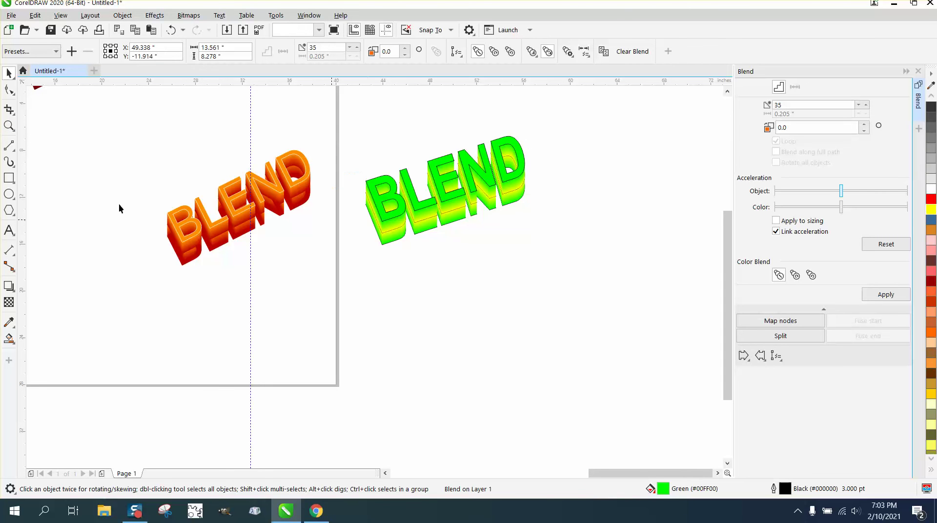
key("z")
left_click_drag(348, 149, 563, 228)
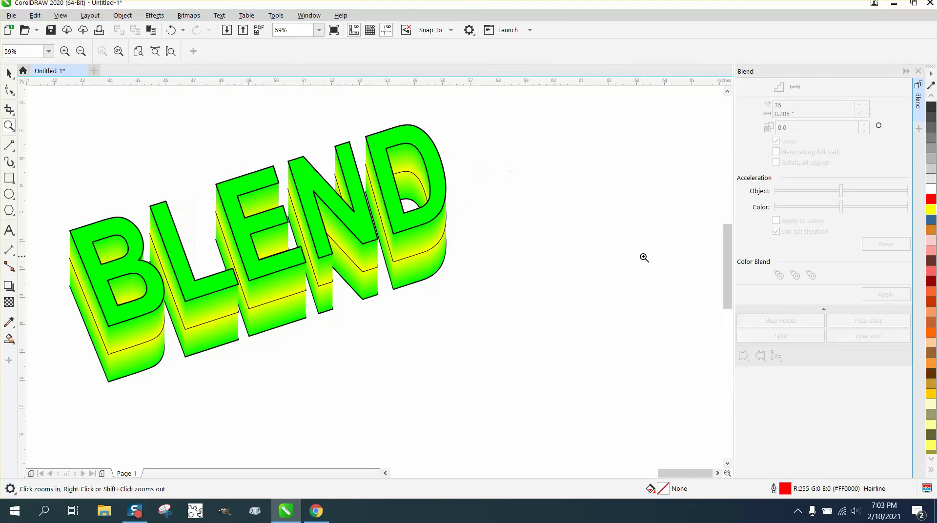
left_click(9, 73)
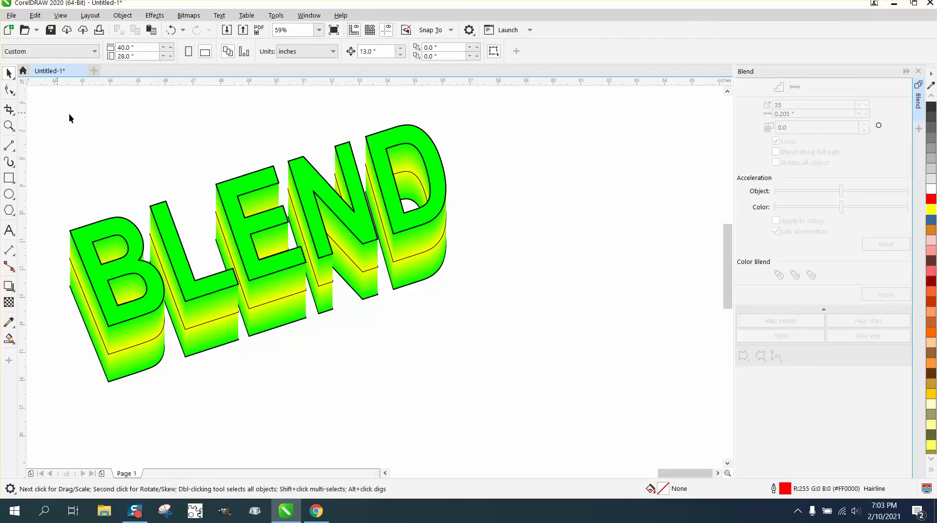
left_click(200, 323)
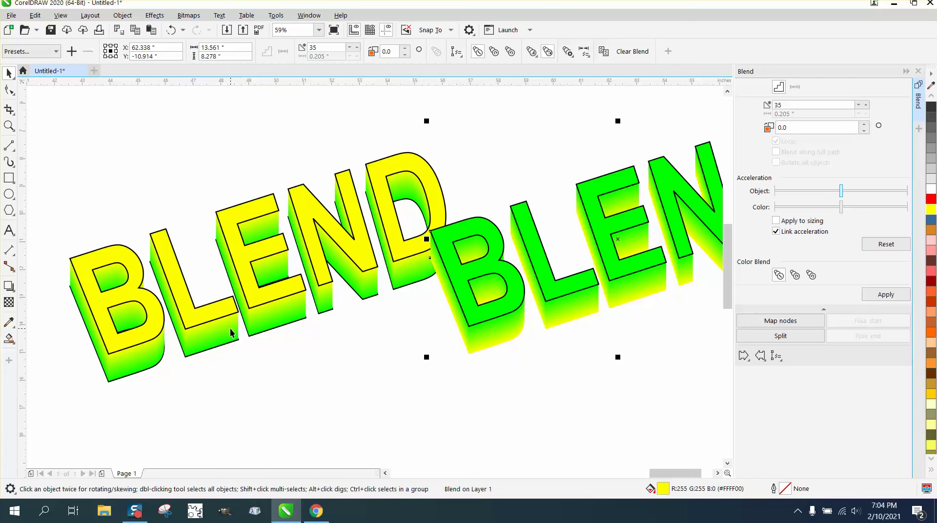
- Remove the outline from the yellow-to-green blend
left_click(272, 332)
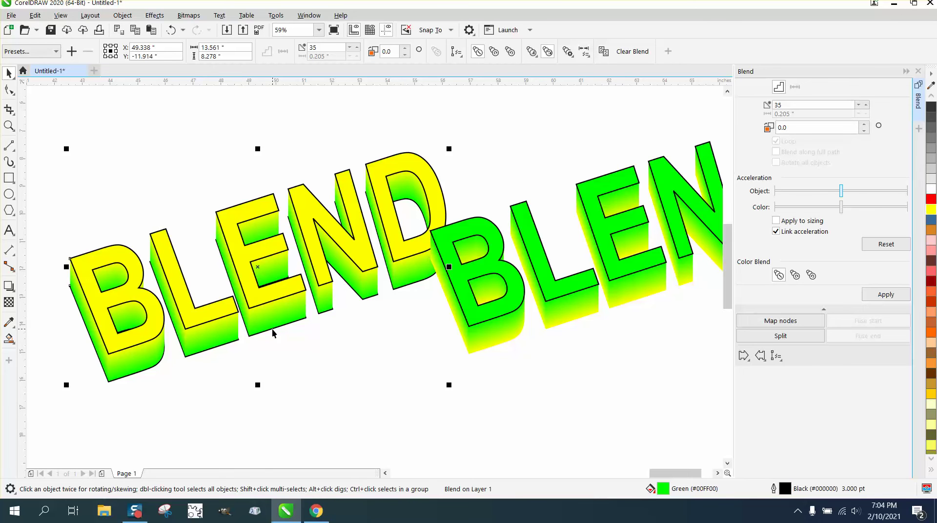
scroll(933, 108, "up", 1)
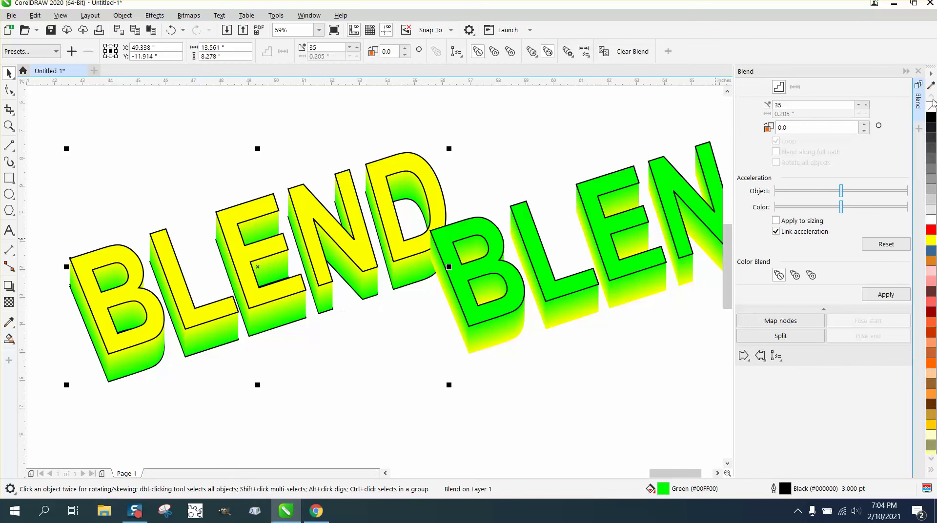
right_click(933, 108)
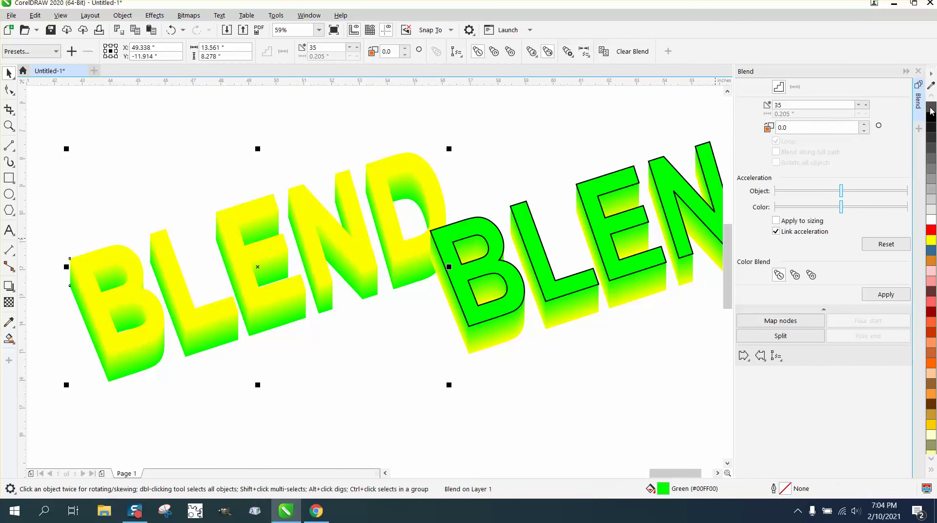
- Move the outlined green-to-yellow blend 13 inches left, back onto the yellow-to-green blend
left_click(601, 299)
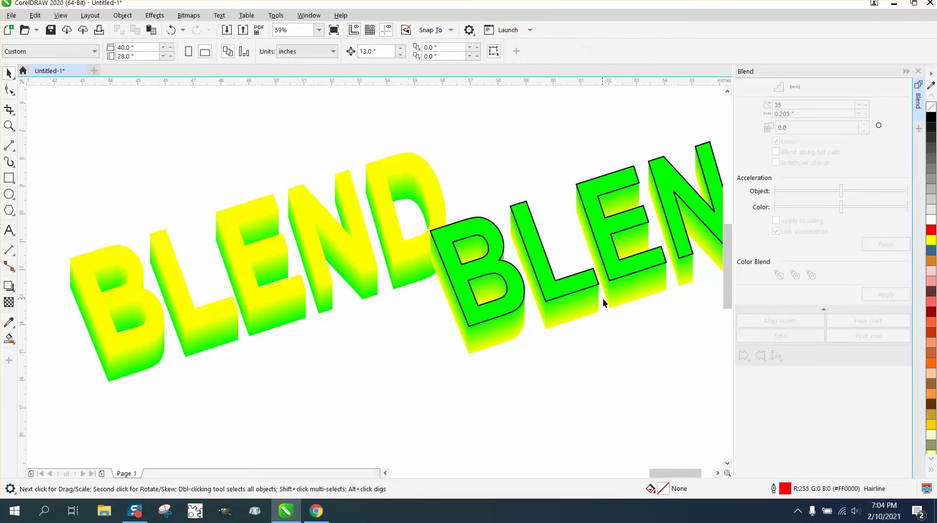
scroll(601, 298, "down", 3)
left_click_drag(563, 335, 562, 335)
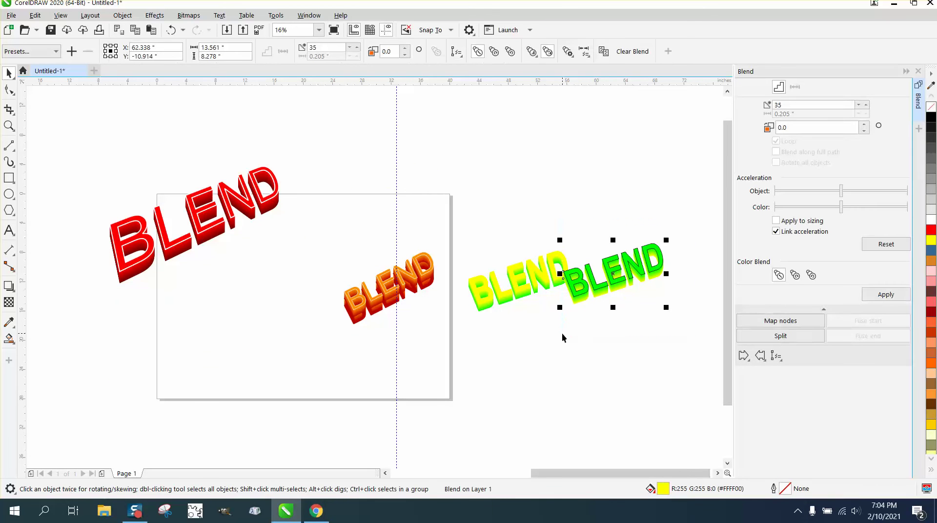
key("Left")
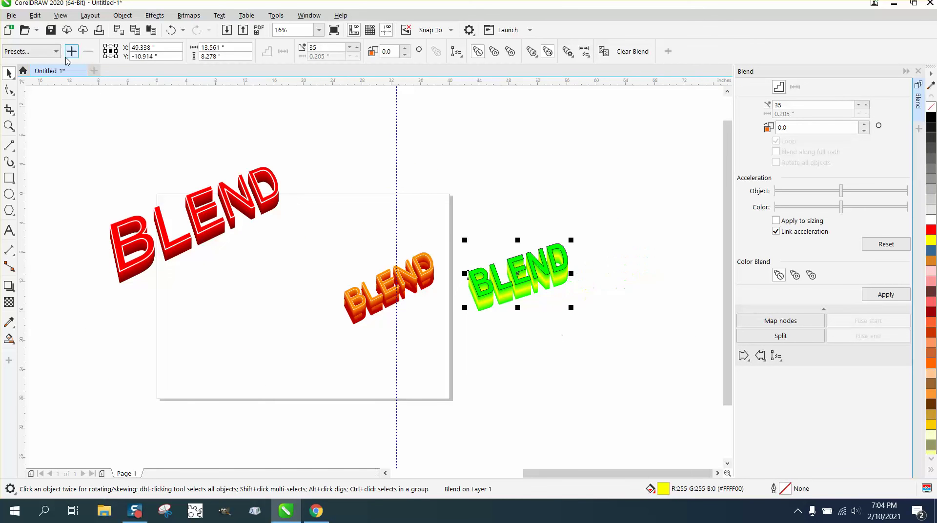
- Draw a rectangle about 20 by 12.5 inches and fill it with blue (R57 G106 B150)
left_click(9, 126)
left_click_drag(453, 235, 643, 361)
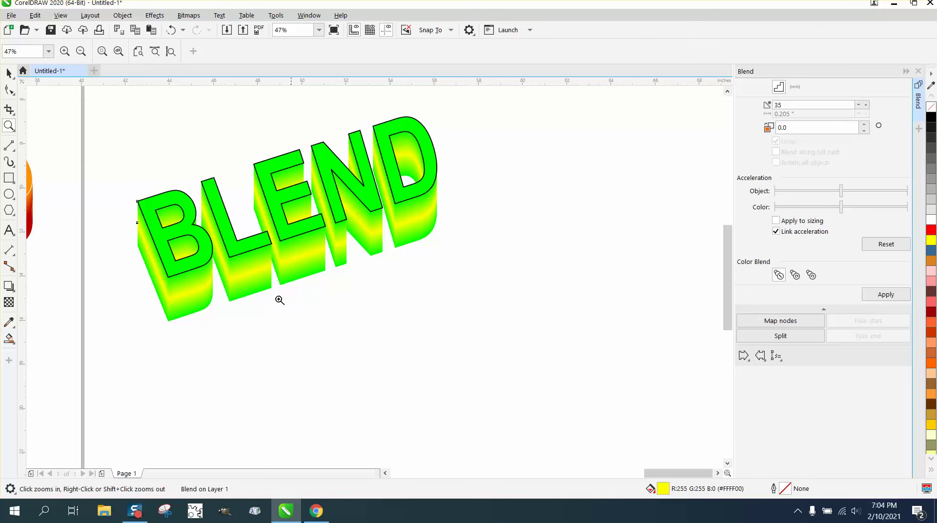
right_click(104, 192)
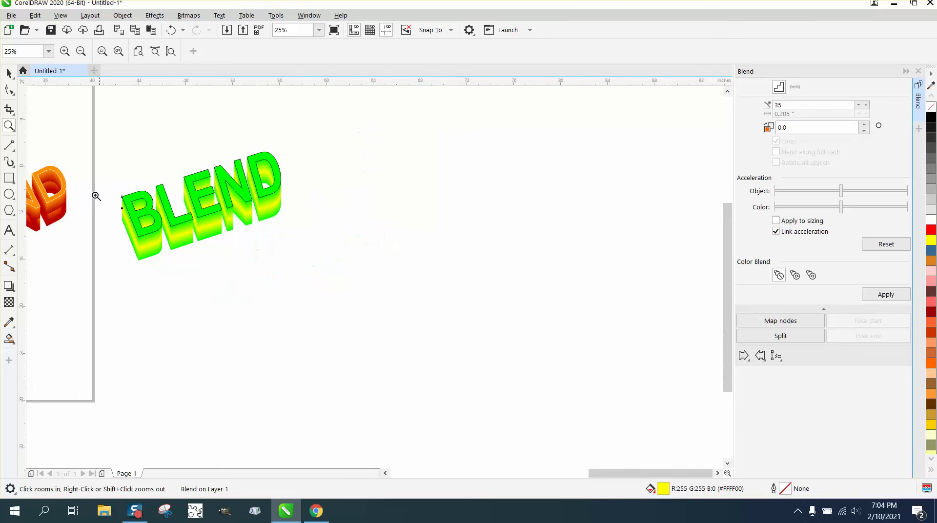
left_click(8, 180)
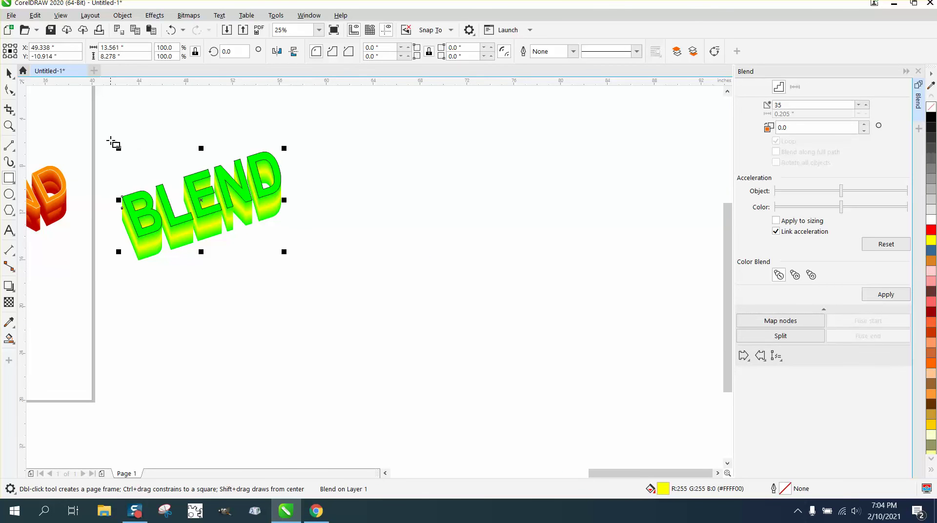
left_click_drag(111, 141, 345, 287)
key("space")
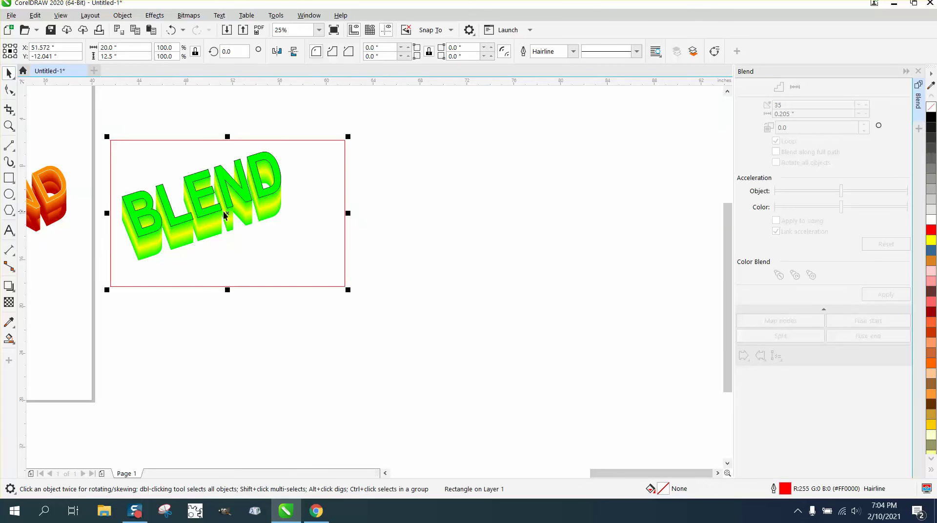
left_click_drag(225, 215, 488, 217)
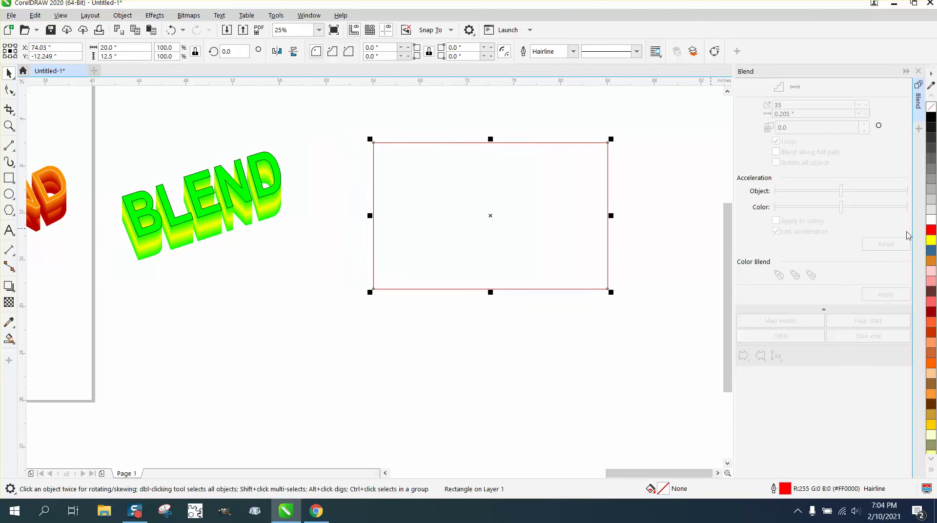
left_click(930, 251)
- Position the blue rectangle over the green BLEND text and send it to the back of the page
key("Left")
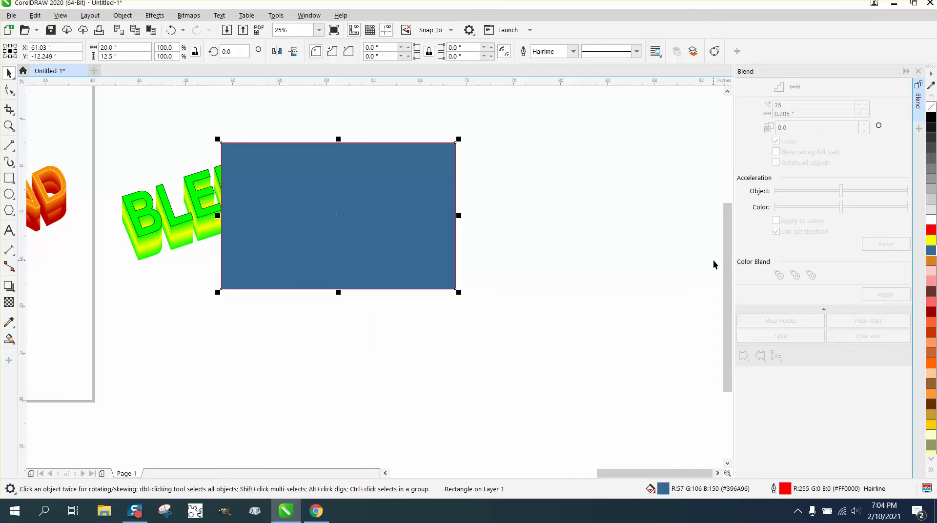
key("Page_Up")
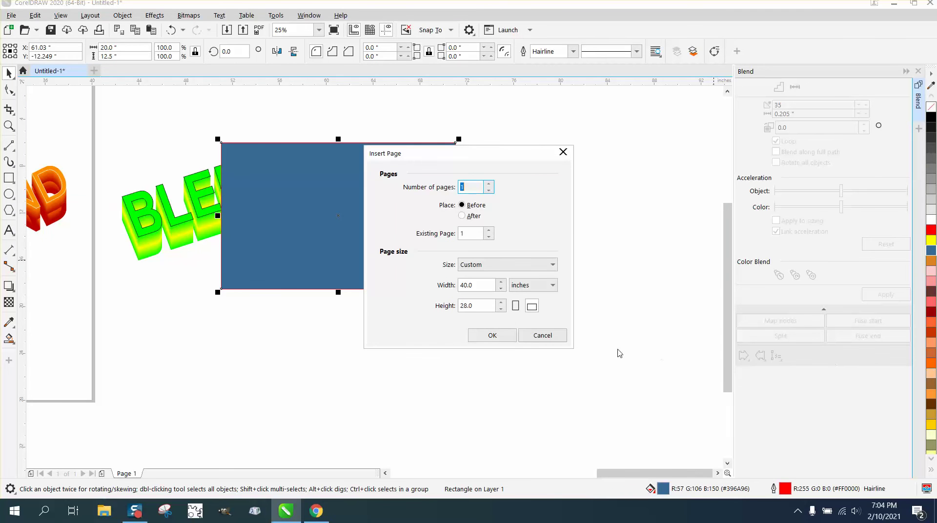
left_click(541, 335)
left_click_drag(363, 188, 260, 179)
left_click(122, 15)
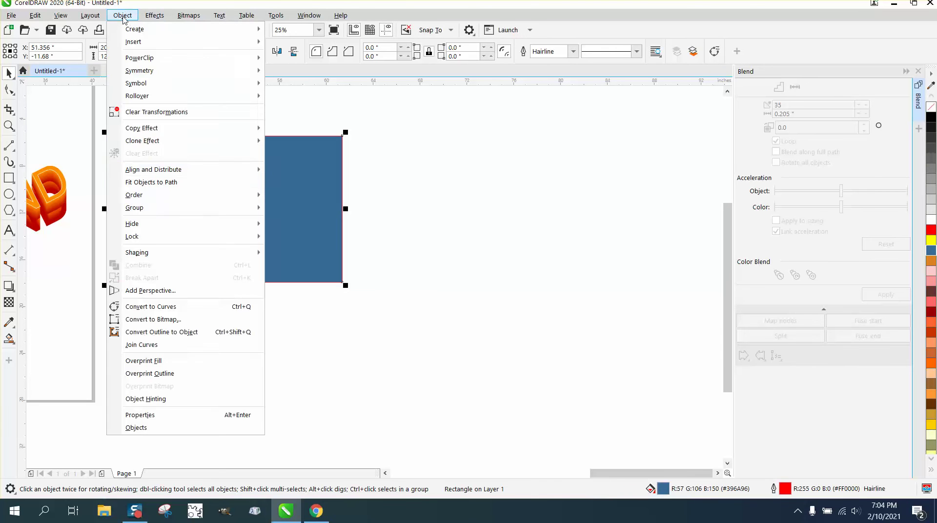
mouse_move(140, 195)
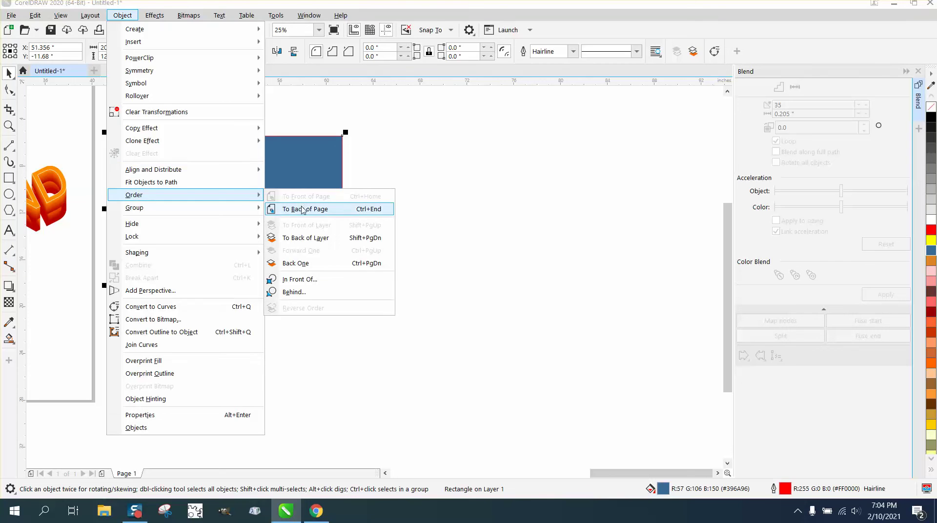
left_click(285, 208)
left_click(9, 126)
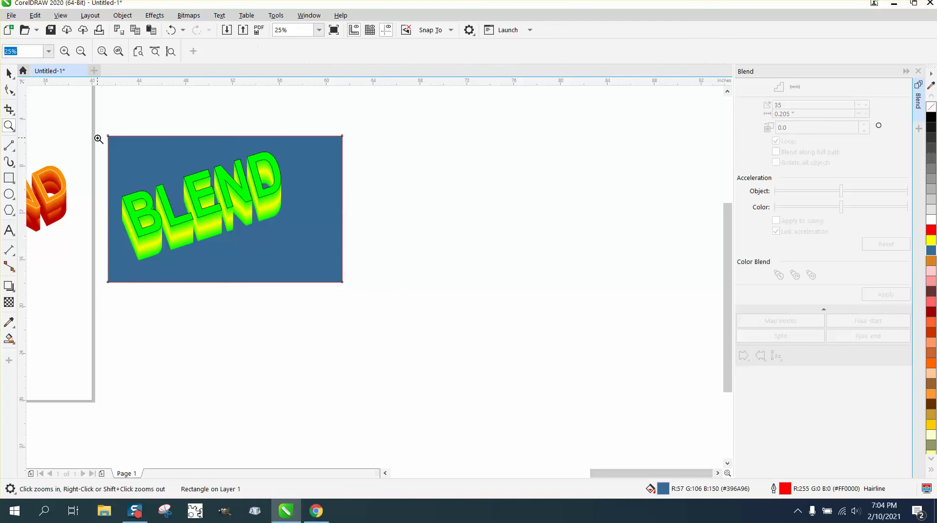
- Move the yellow-to-green blend 26 inches right, clear of the blue rectangle
left_click_drag(94, 122, 453, 306)
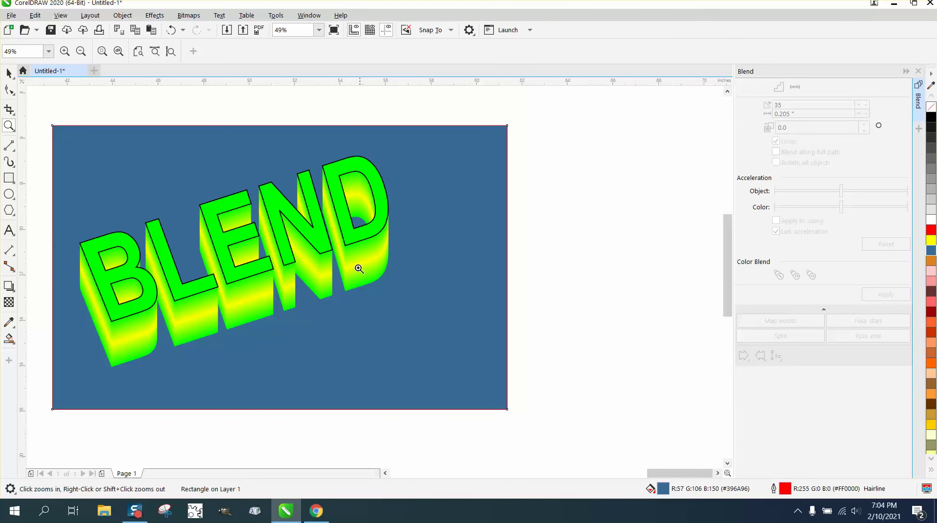
scroll(215, 281, "down", 2)
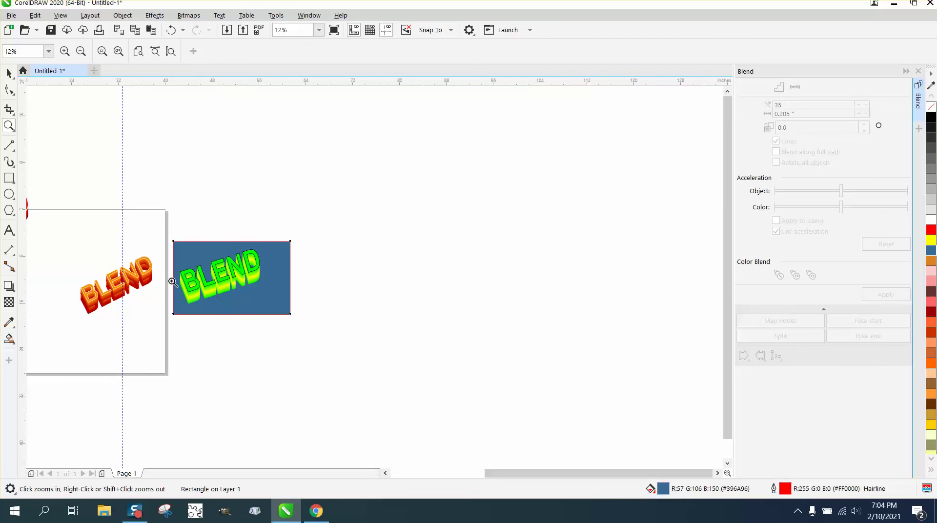
left_click_drag(177, 267, 288, 315)
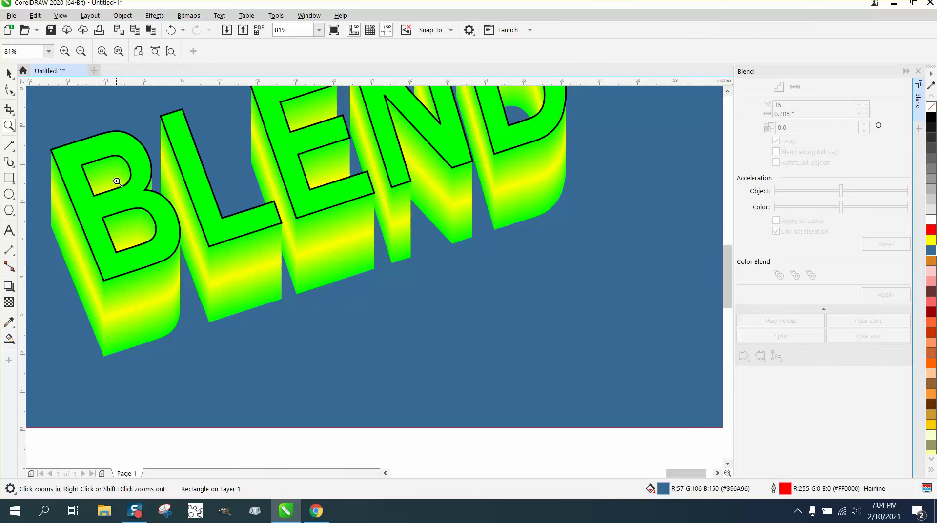
scroll(119, 185, "down", 1)
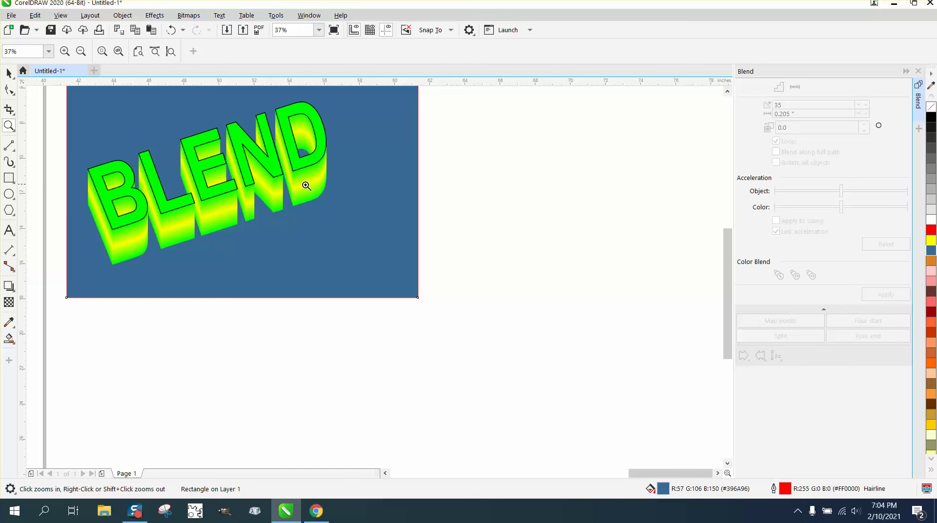
left_click(9, 74)
left_click(318, 192)
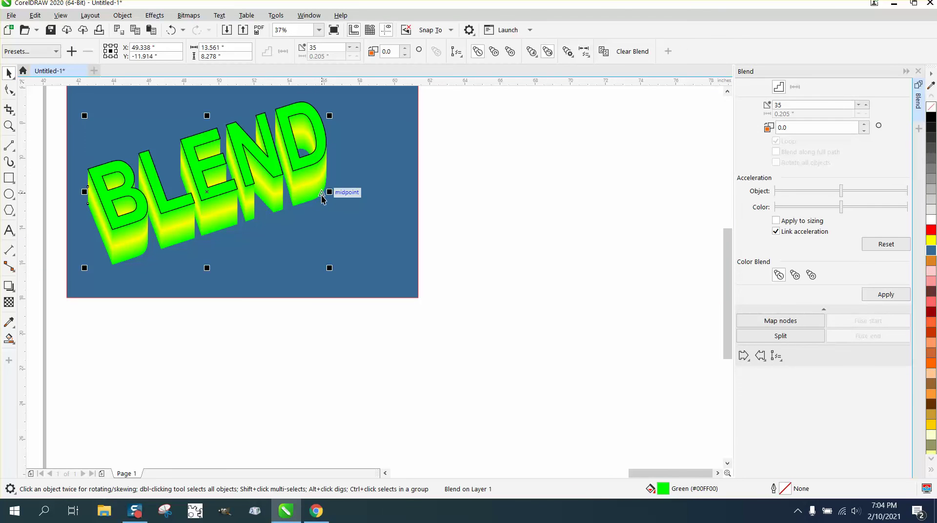
key("Right")
key("Right")
scroll(362, 218, "down", 1)
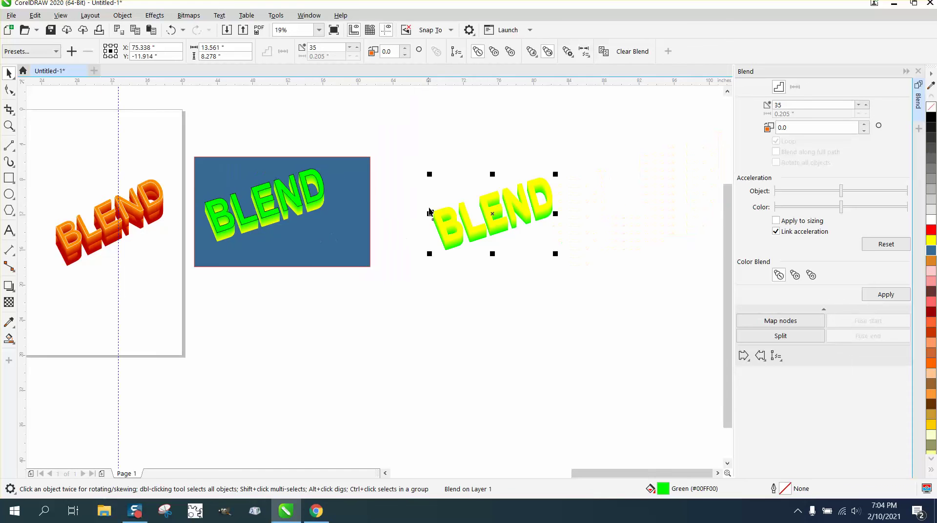
- Break the moved yellow-to-green blend apart and ungroup it into individual objects
left_click(417, 157)
left_click_drag(611, 265, 611, 265)
left_click(123, 15)
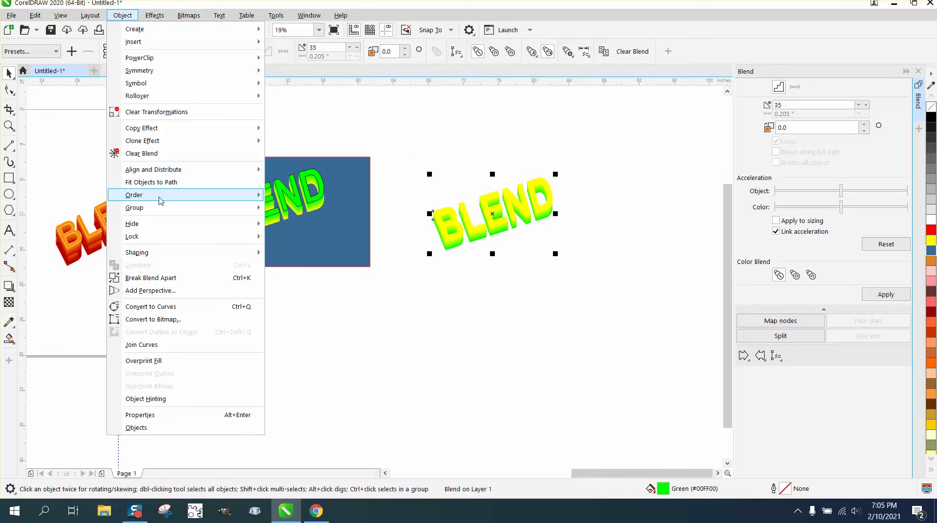
mouse_move(157, 212)
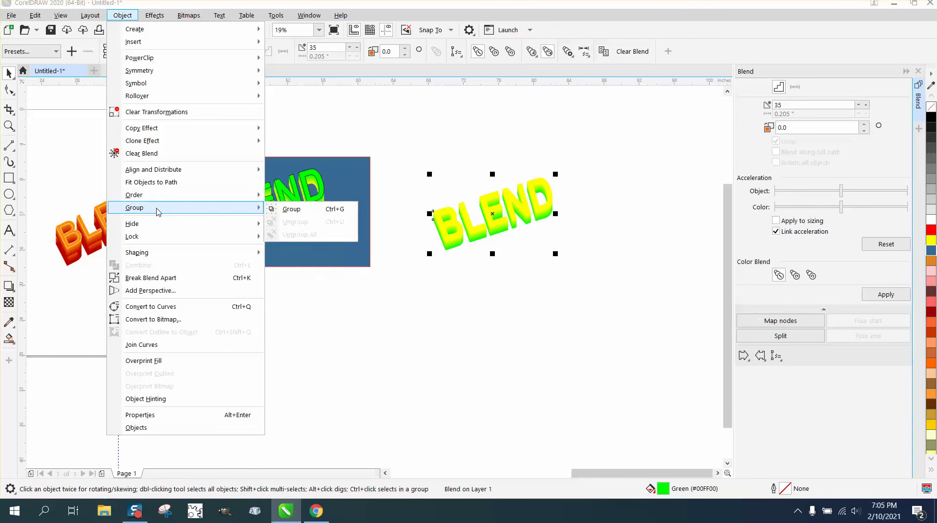
left_click(152, 278)
left_click_drag(398, 144, 603, 287)
left_click(123, 15)
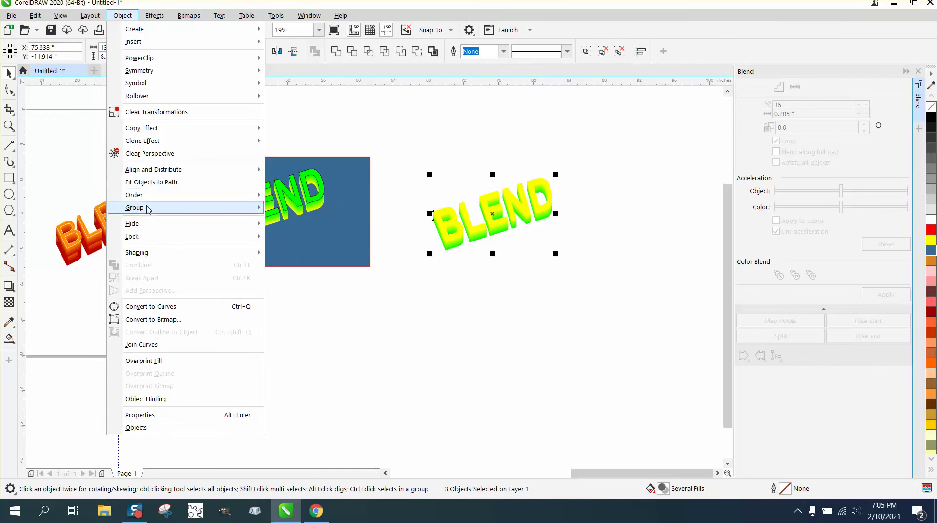
mouse_move(226, 208)
left_click(297, 222)
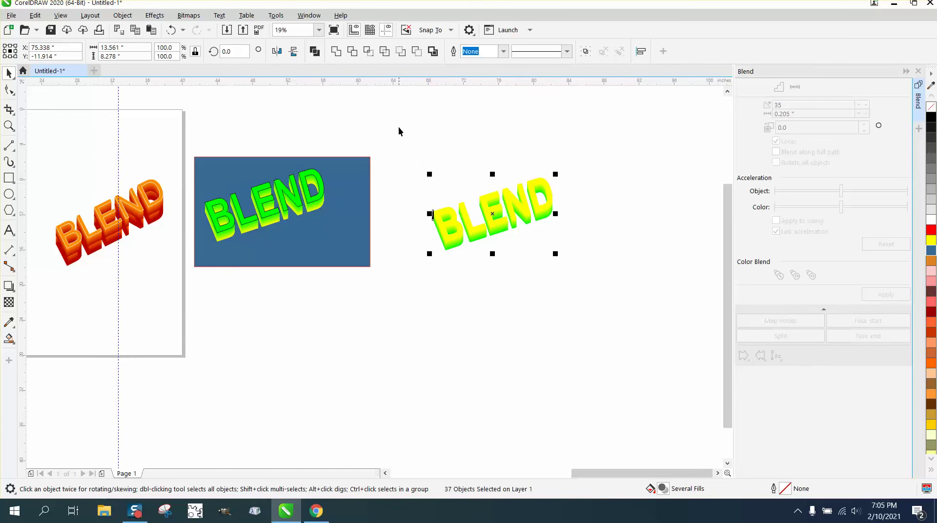
- Create a boundary curve around all the ungrouped yellow-to-green BLEND objects
left_click_drag(399, 130, 609, 279)
left_click(433, 51)
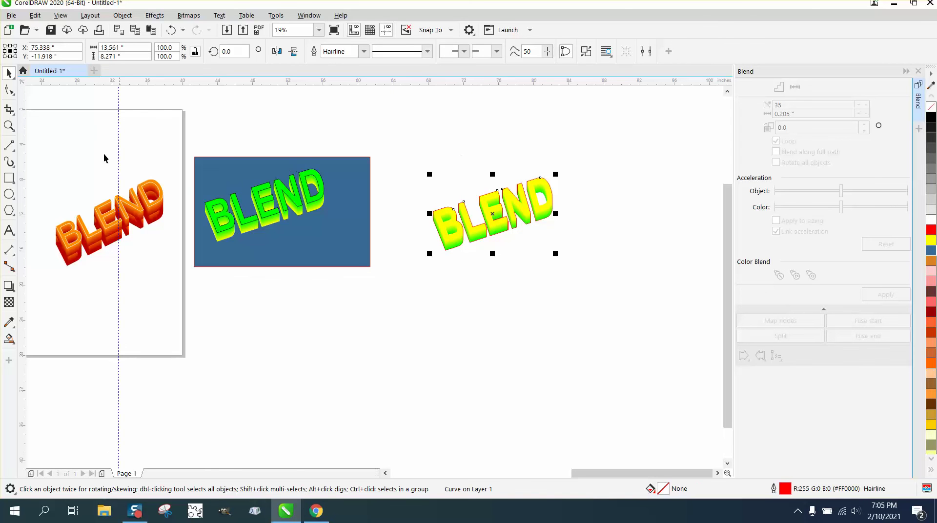
left_click(9, 126)
left_click_drag(420, 167, 630, 268)
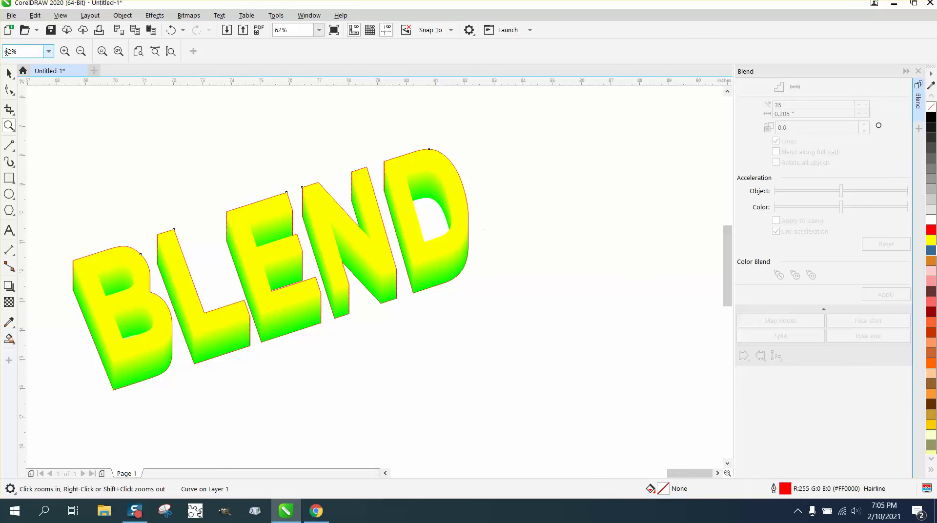
left_click(9, 72)
scroll(490, 195, "down", 2)
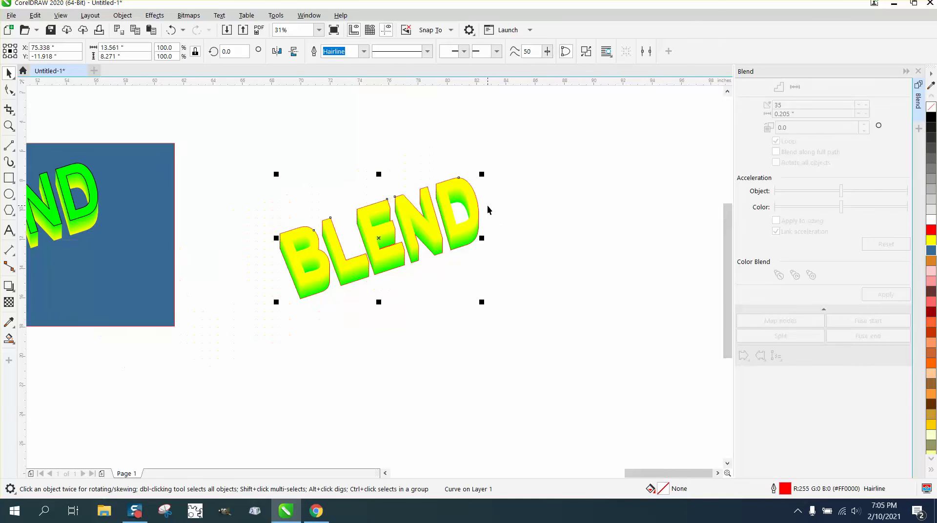
- Move the boundary curve 13 inches right, off the yellow-to-green letters
key("Page_Down")
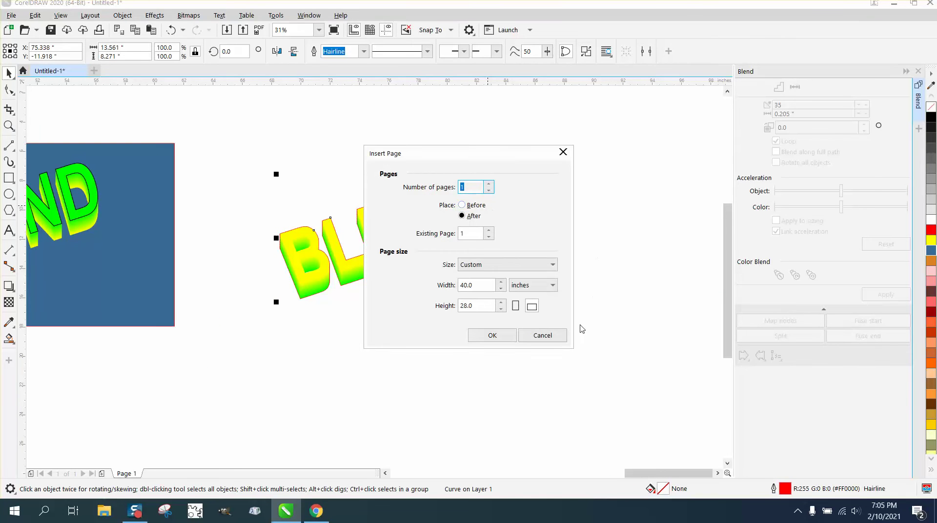
left_click(557, 335)
key("Right")
key("Right")
key("Right")
key("Right")
key("Right")
key("Right")
key("Right")
key("Right")
key("Right")
key("Right")
key("Right")
key("Right")
key("Right")
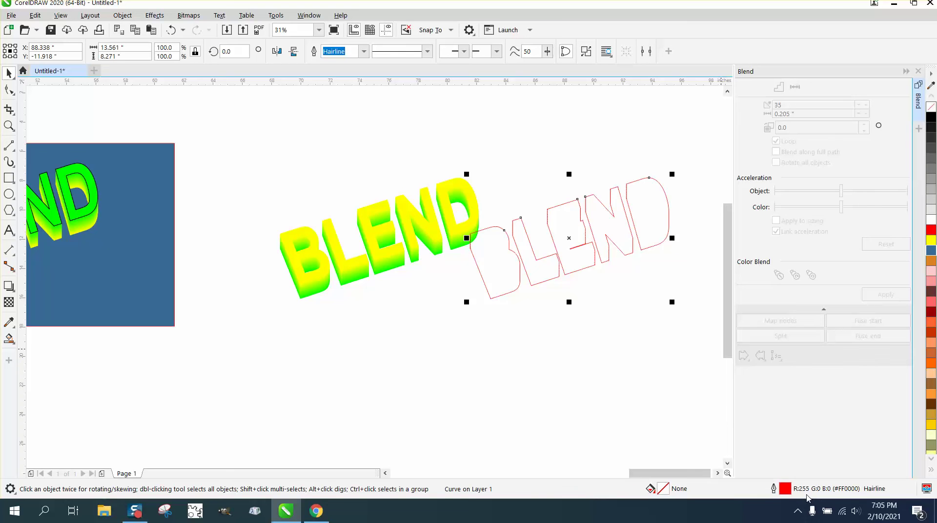
- Set the boundary curve's outline to 3.0 pt wide and black
double_click(784, 489)
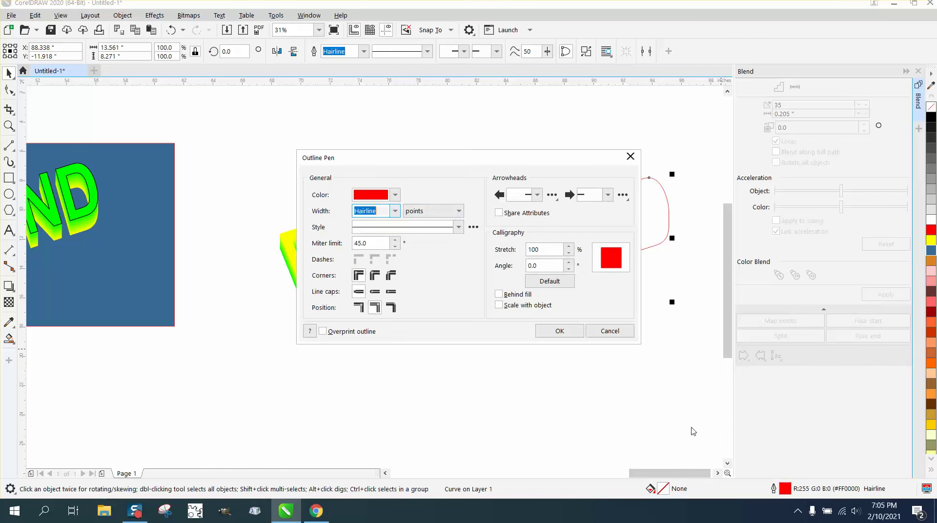
left_click(395, 211)
left_click(371, 281)
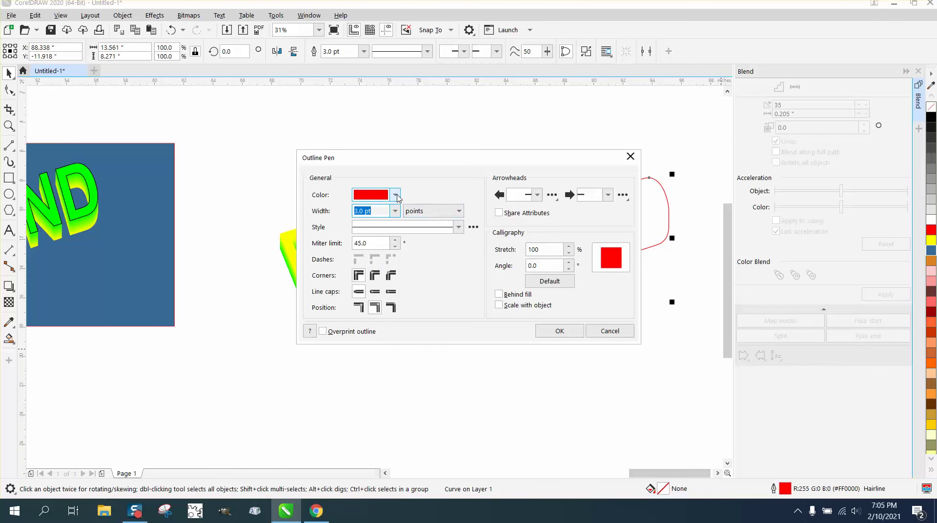
left_click(395, 194)
left_click(369, 255)
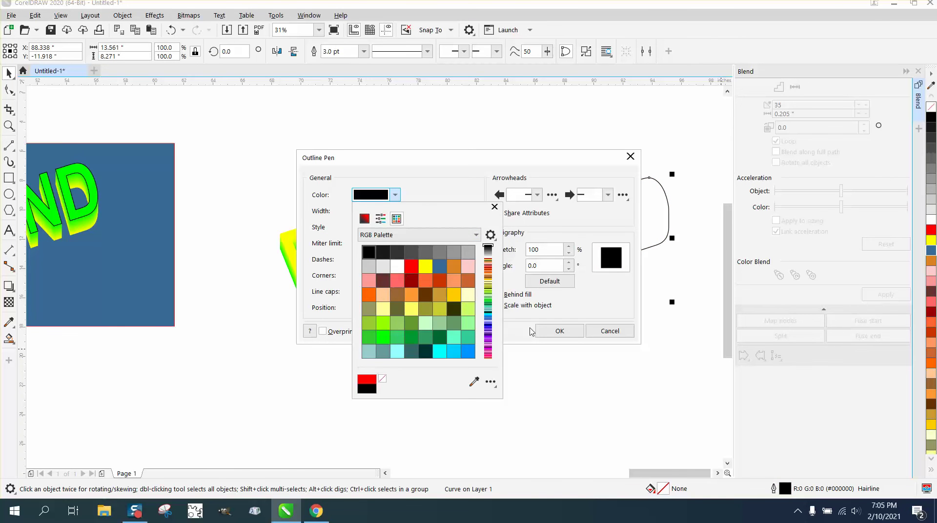
left_click(551, 333)
left_click(559, 333)
- Move the boundary curve 13 inches left onto the yellow-to-green letters, and all of them together 26 inches left onto the blue rectangle
key("Left")
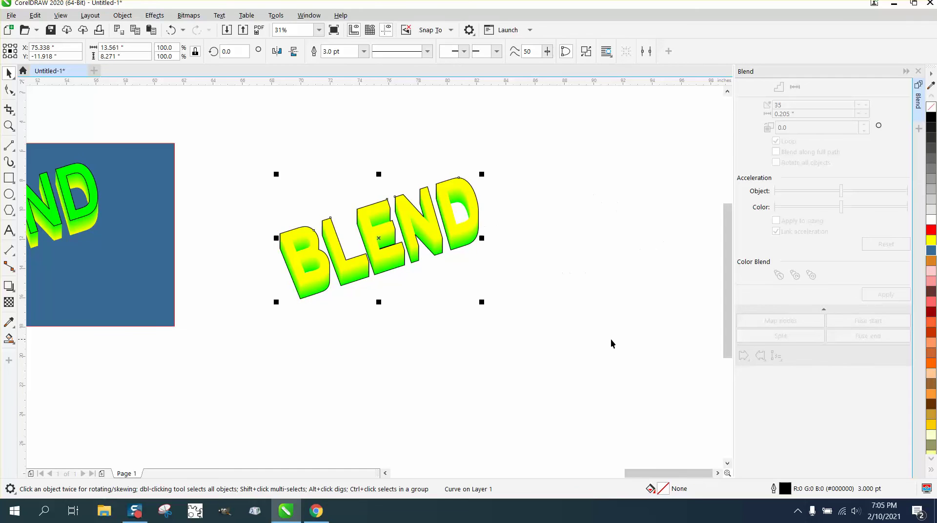
left_click_drag(257, 153, 257, 174)
left_click_drag(539, 319, 540, 320)
key("Left")
key("Left")
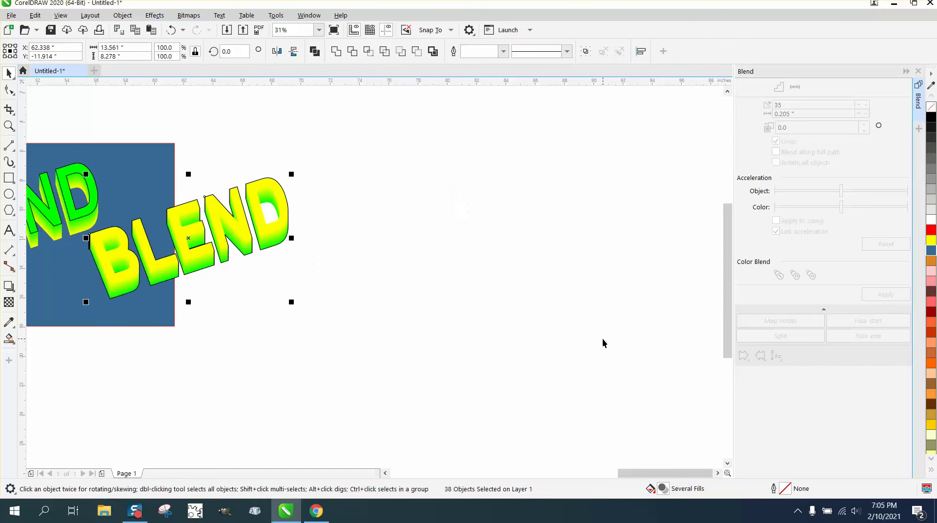
- Send the selected yellow-to-green letters and their boundary curve to the back of the page
scroll(652, 350, "down", 2)
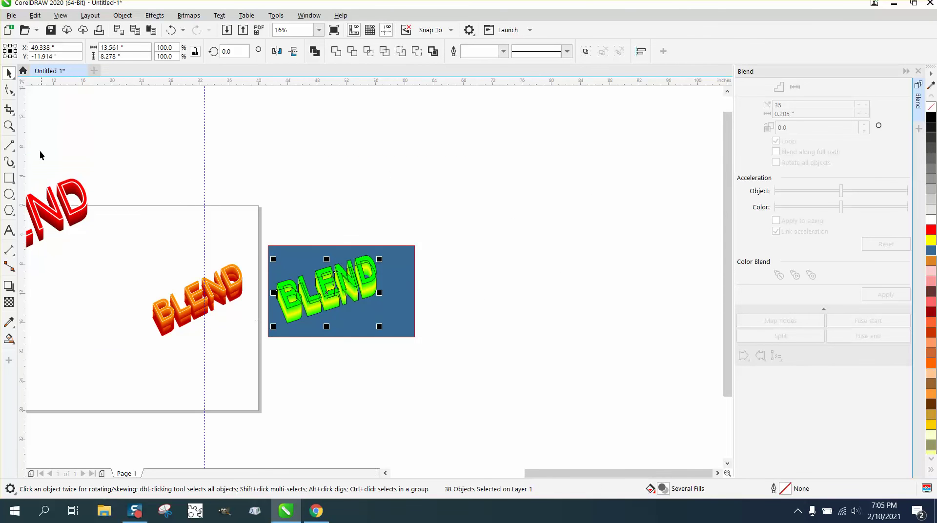
left_click(9, 126)
left_click_drag(246, 232, 507, 368)
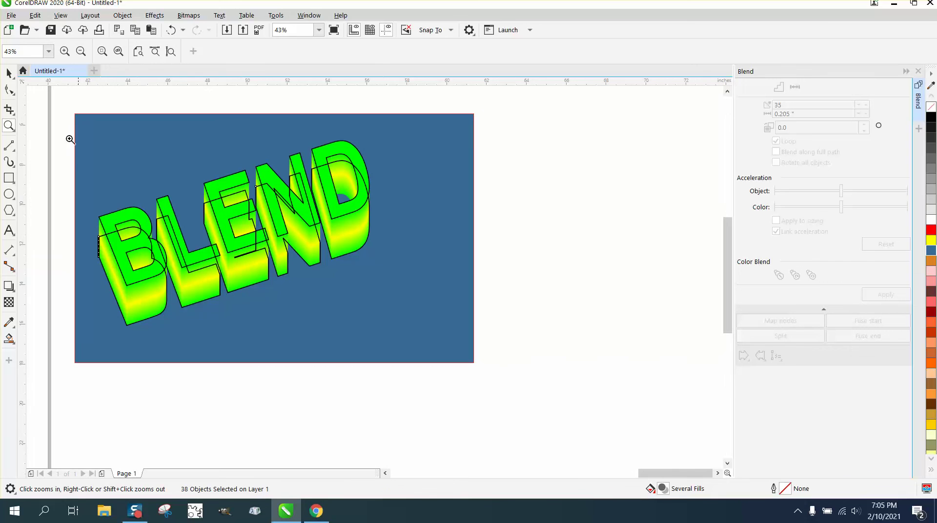
left_click(9, 73)
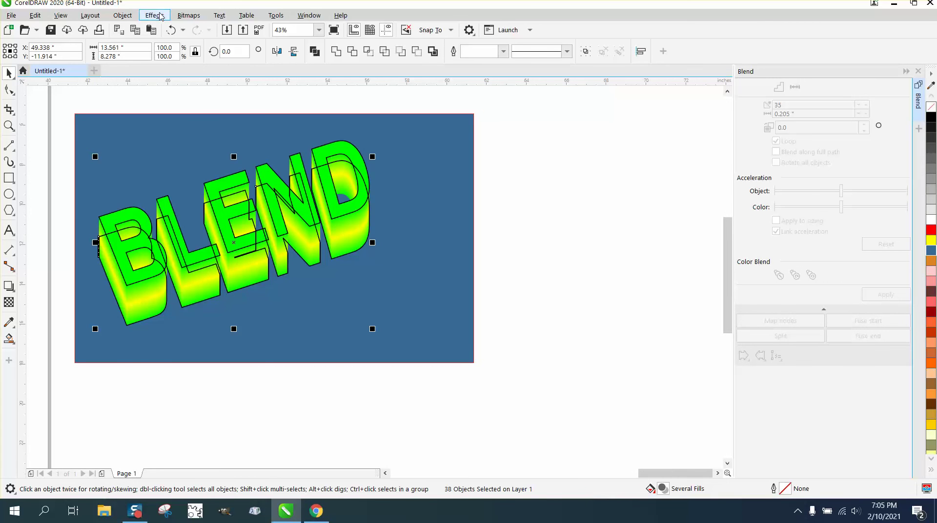
left_click(130, 17)
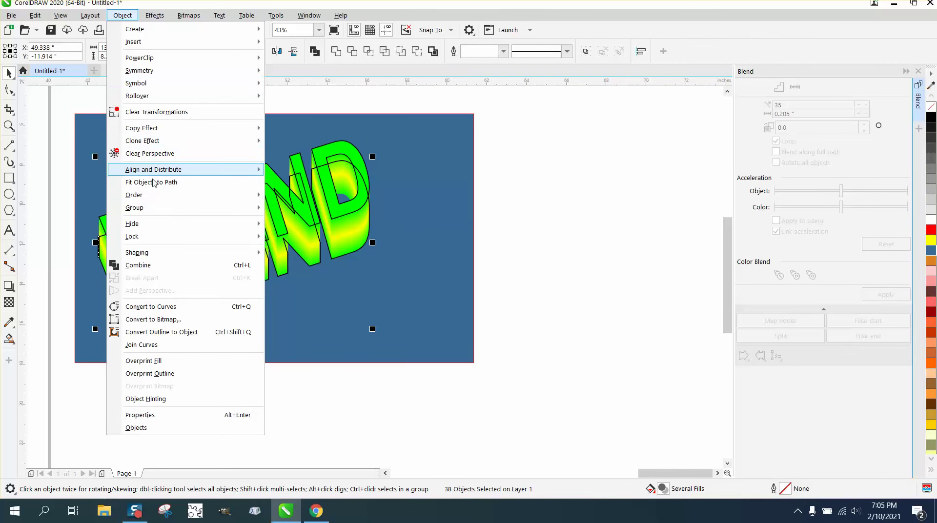
mouse_move(218, 195)
left_click(301, 210)
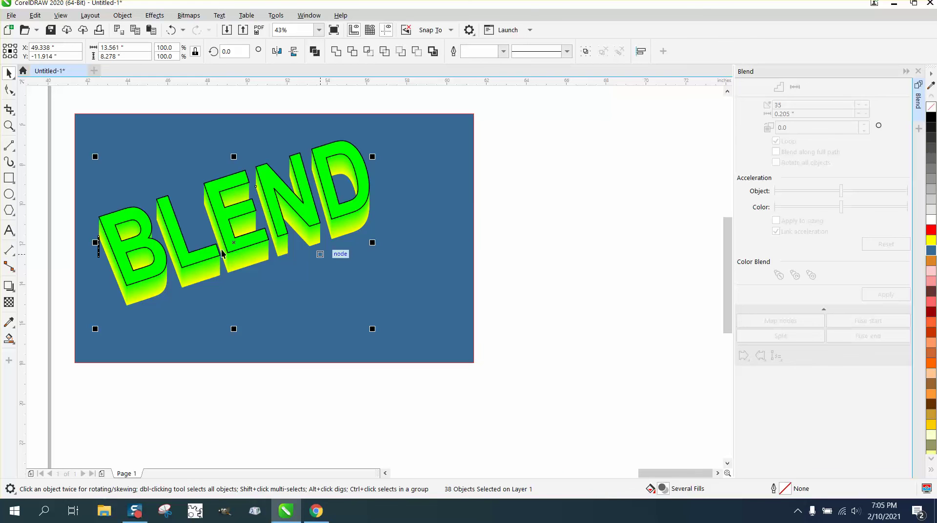
- Send the blue rectangle to the back of the page and reposition it around the BLEND text
left_click_drag(407, 248, 304, 254)
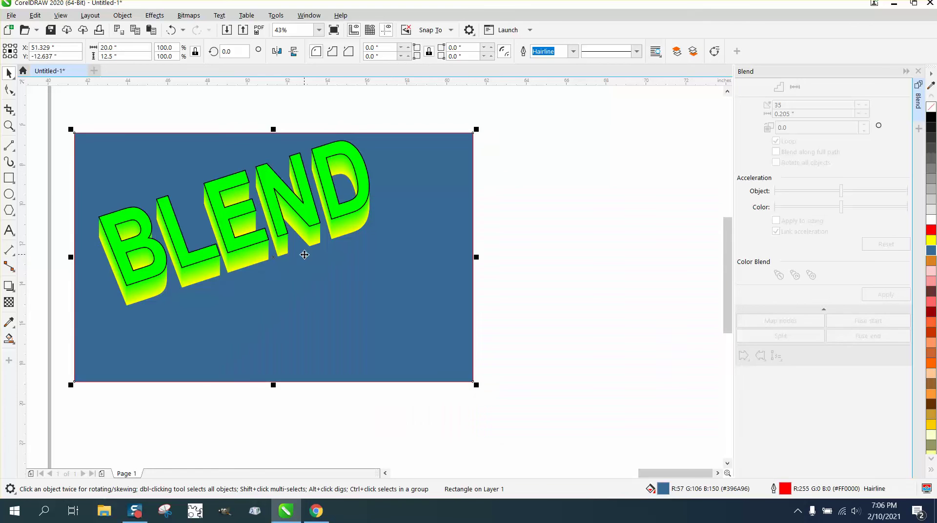
mouse_move(369, 273)
left_mouse_down()
mouse_move(711, 292)
mouse_move(380, 268)
left_mouse_up()
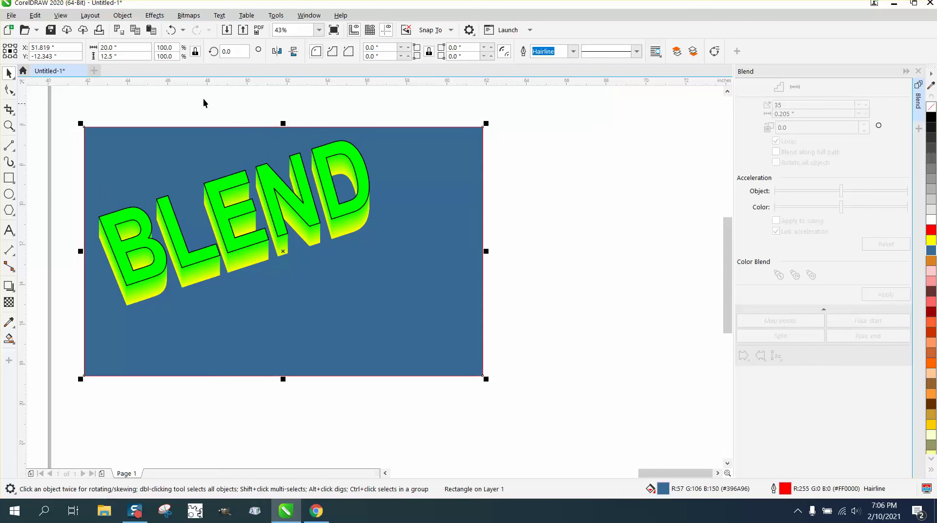
left_click(117, 18)
mouse_move(145, 197)
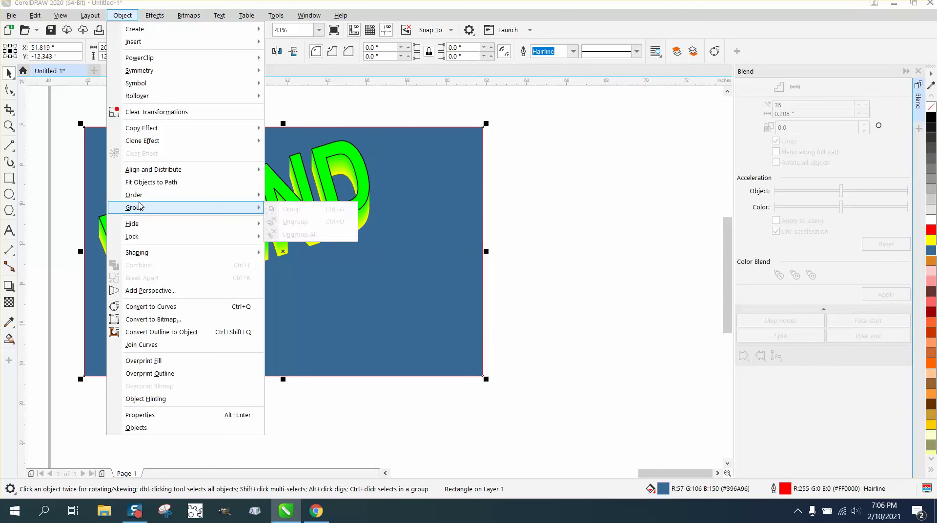
left_click(289, 210)
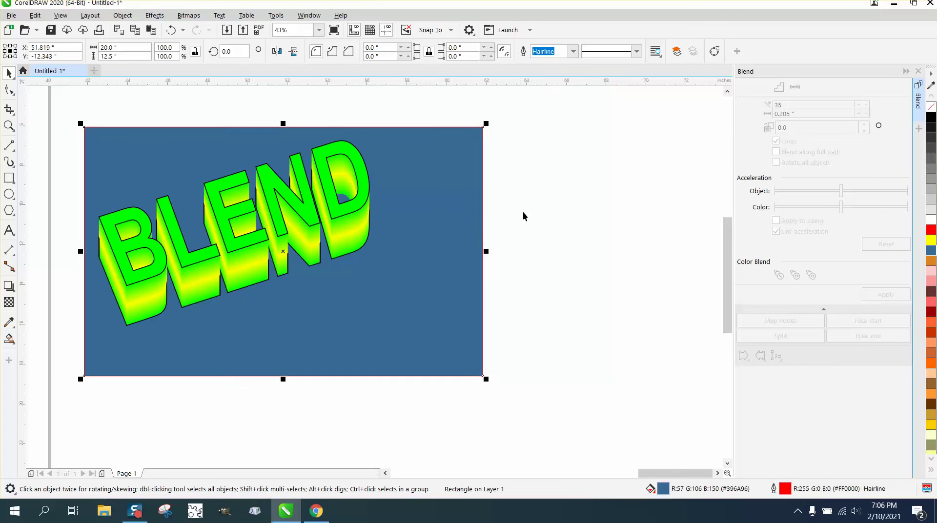
left_click_drag(465, 238, 450, 224)
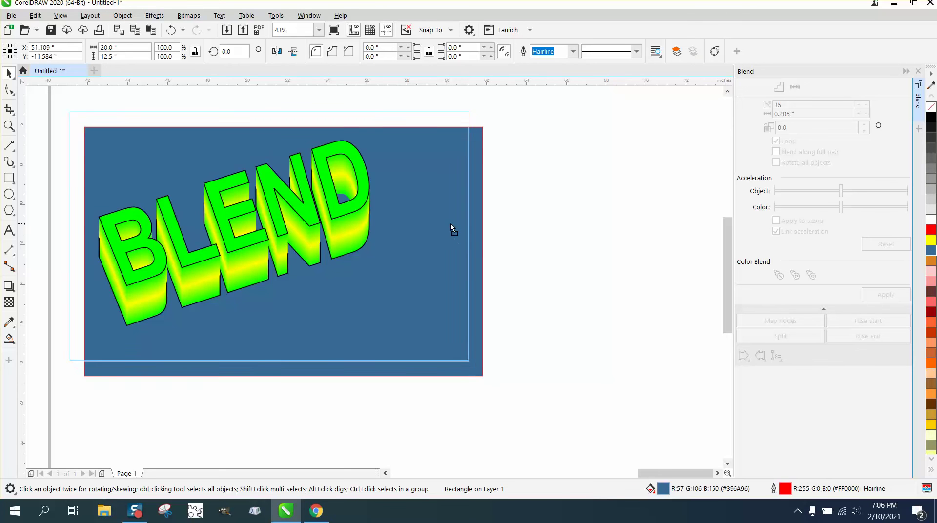
- Recolor the boundary curve's outline around the extruded BLEND letters to yellow (R255 G255 B0)
left_click(9, 126)
left_click_drag(88, 130, 509, 328)
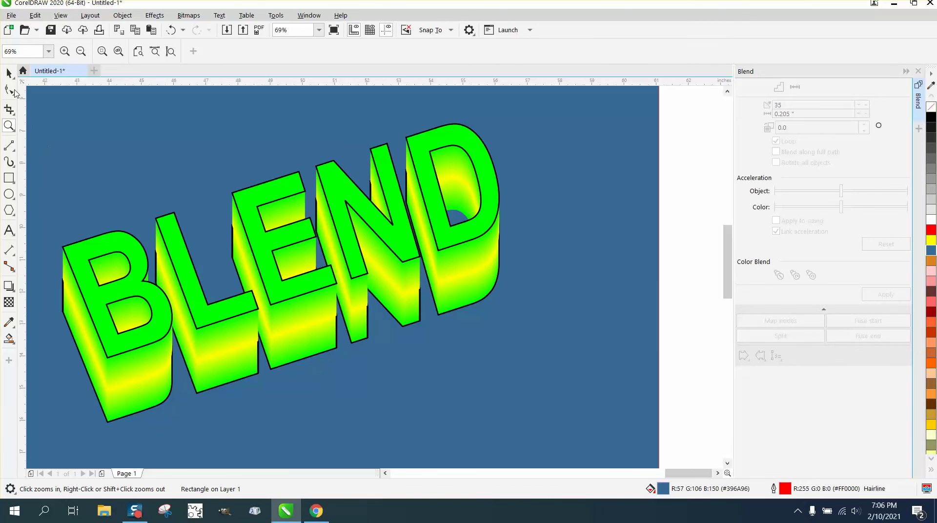
left_click(10, 74)
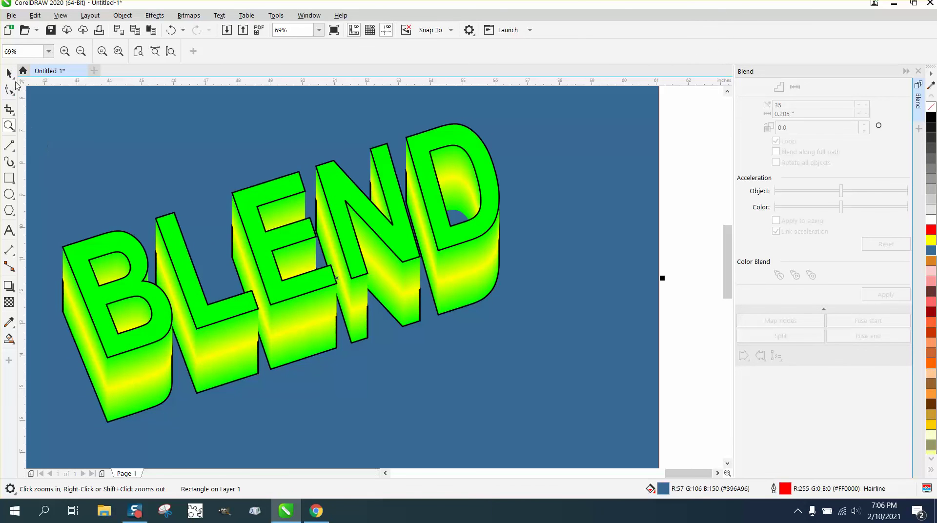
left_click(488, 295)
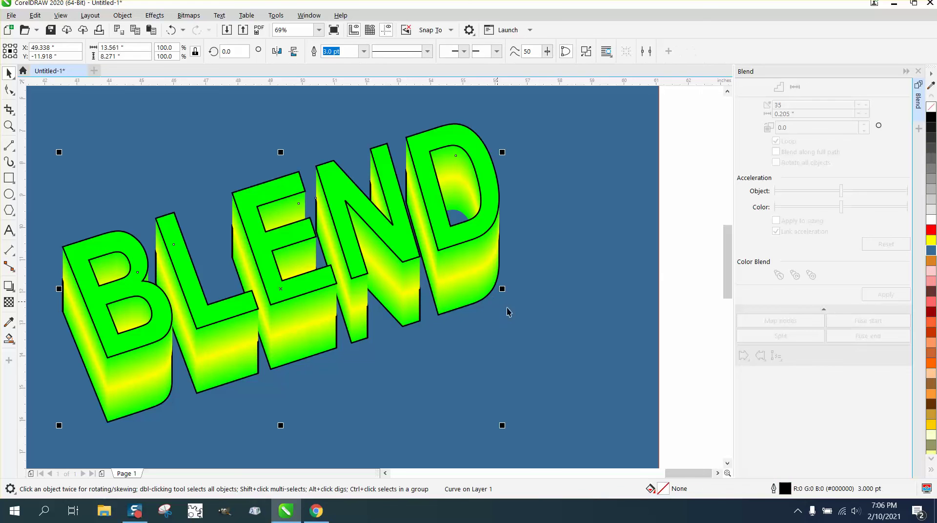
right_click(931, 242)
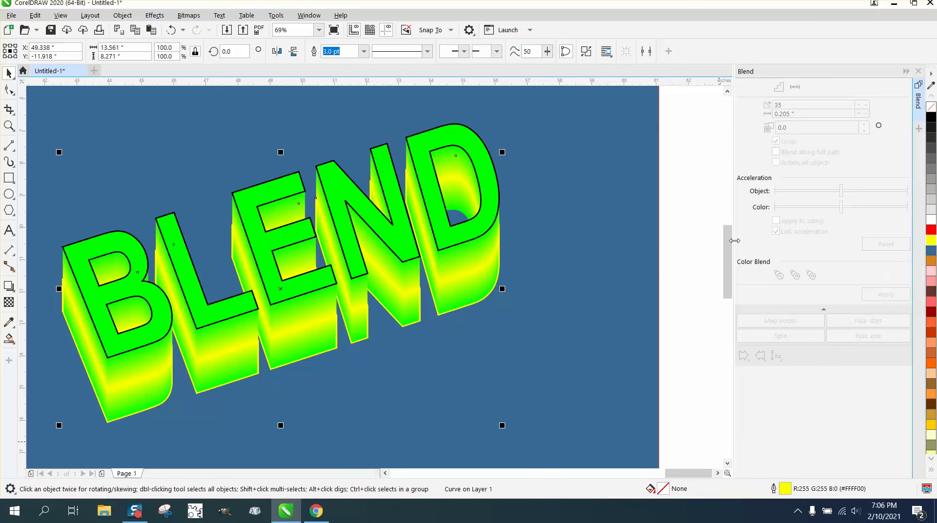
scroll(640, 234, "down", 2)
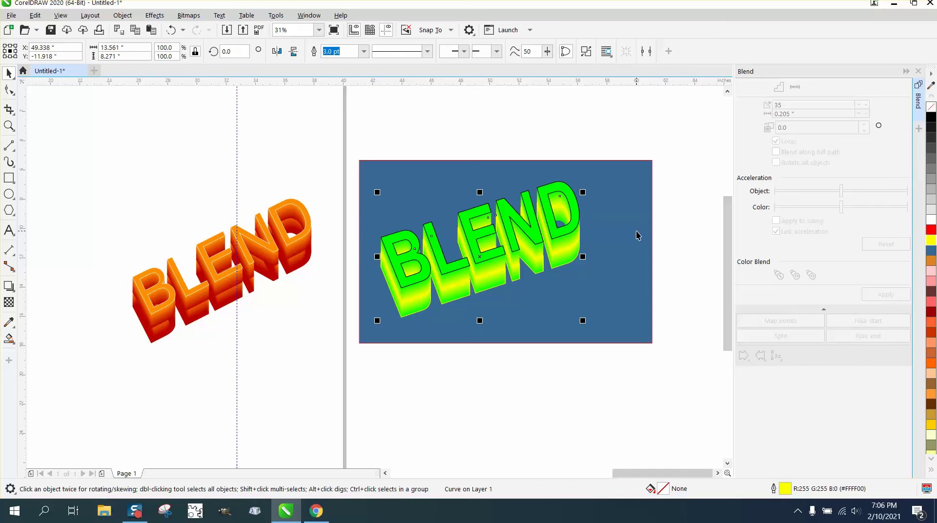